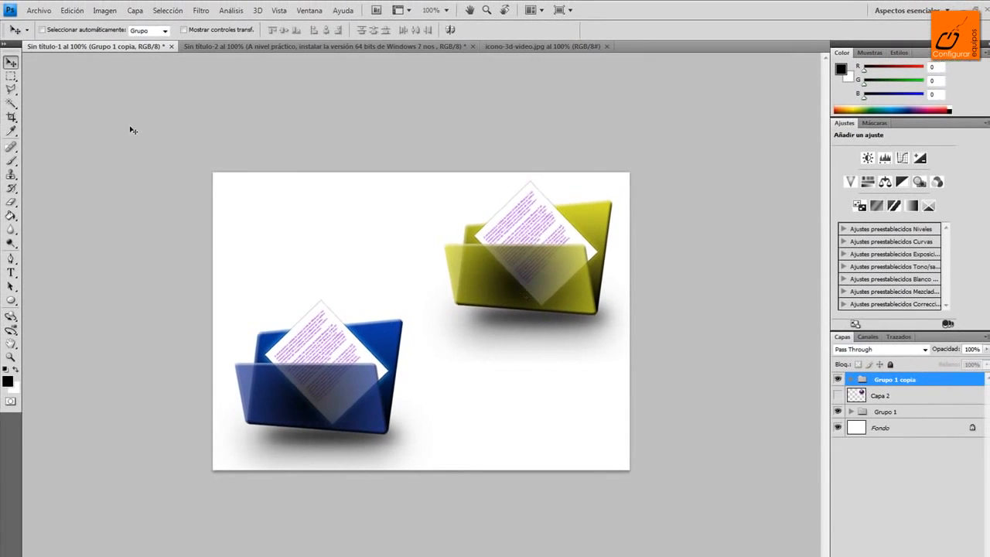
- Create a new RGB document 700 px wide and 500 px high at 72 pixels per inch with a white background
{"action": "left_click", "coordinate": [34, 11]}
{"action": "left_click", "coordinate": [37, 21]}
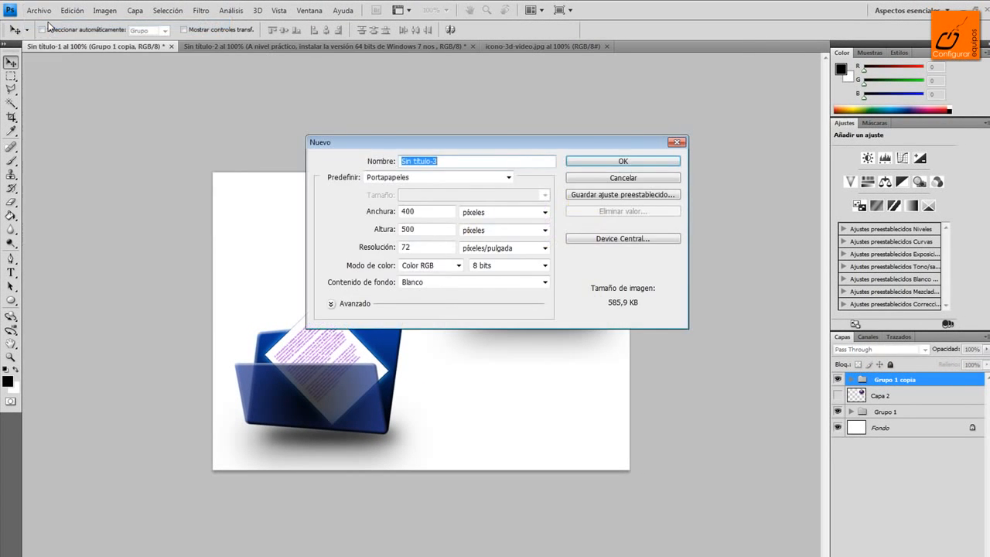
{"action": "double_click", "coordinate": [437, 214]}
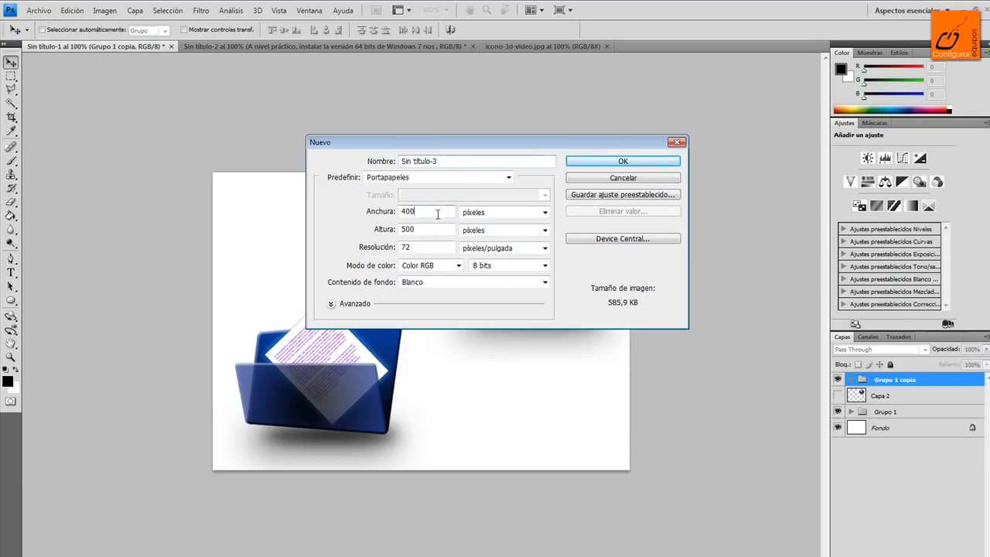
{"action": "type", "text": "700"}
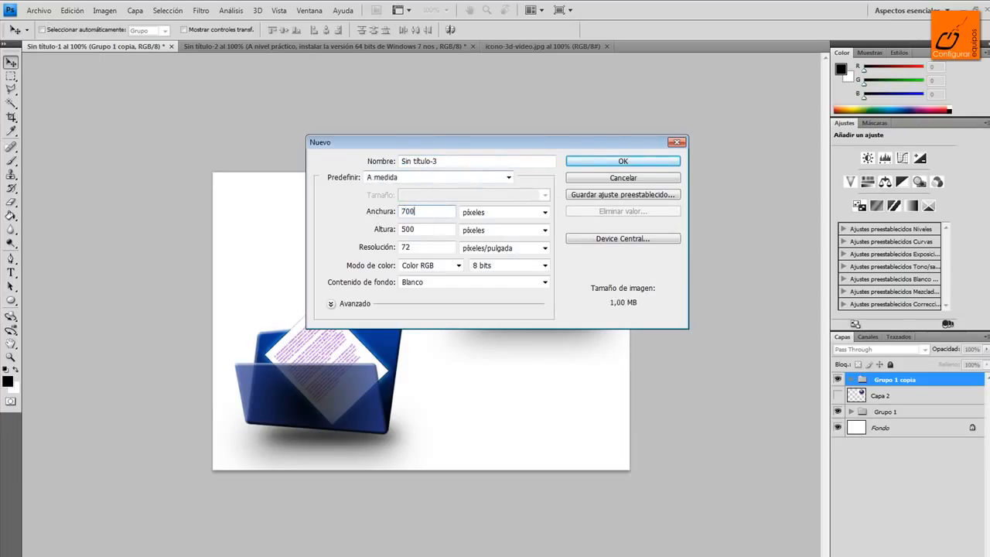
{"action": "key", "text": "Return"}
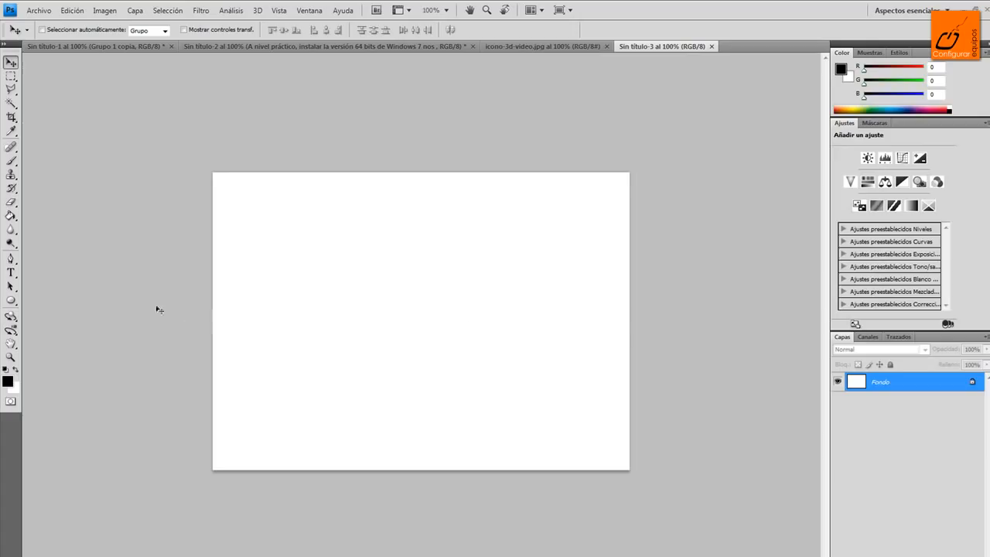
- Draw a black rounded rectangle shape with a 7 px radius and no style near the centre of the canvas
{"action": "left_click", "coordinate": [11, 302]}
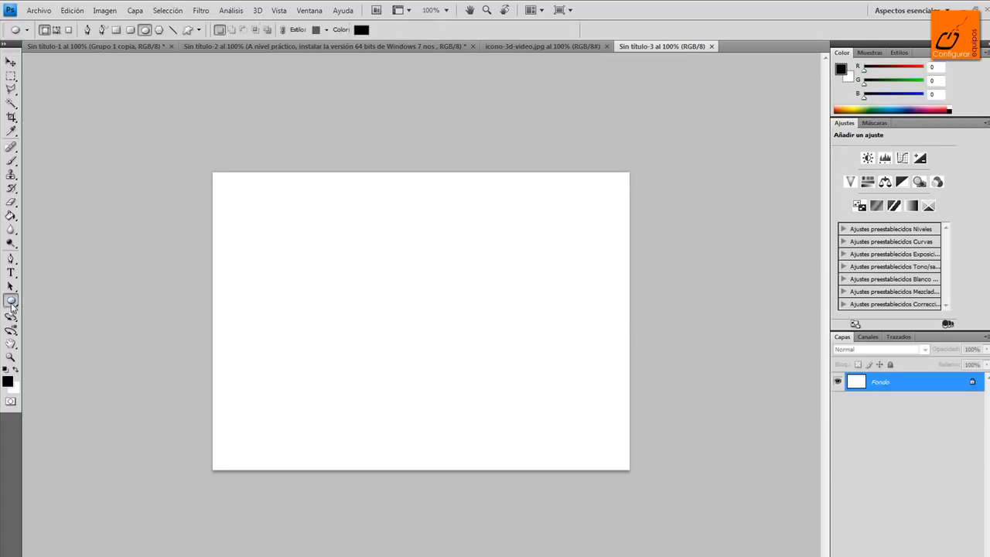
{"action": "left_click", "coordinate": [11, 304]}
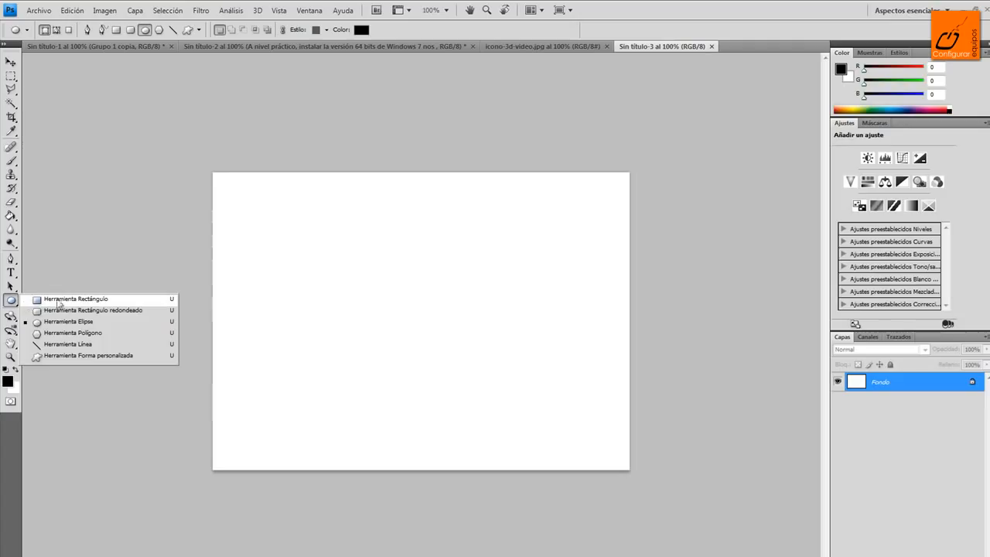
{"action": "left_click", "coordinate": [89, 310]}
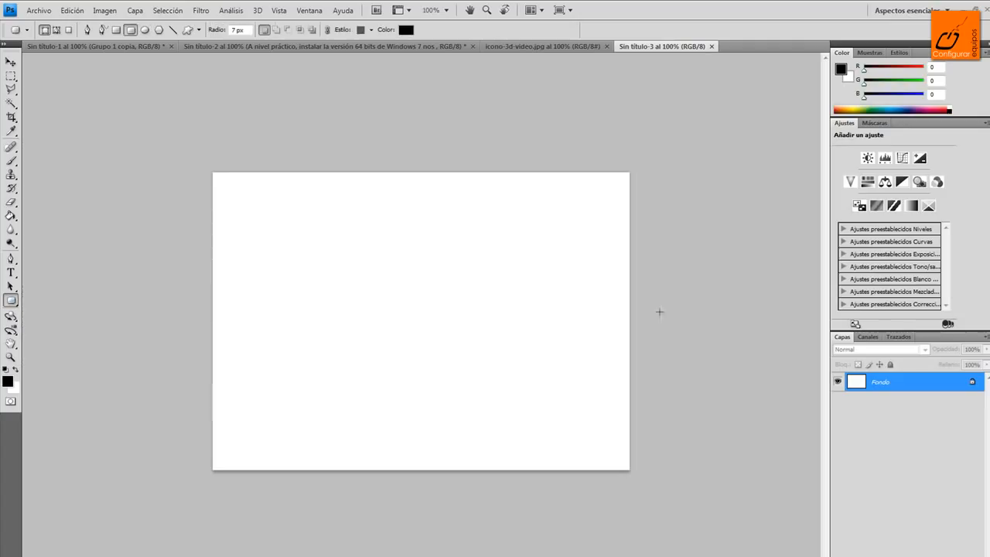
{"action": "left_click", "coordinate": [372, 30]}
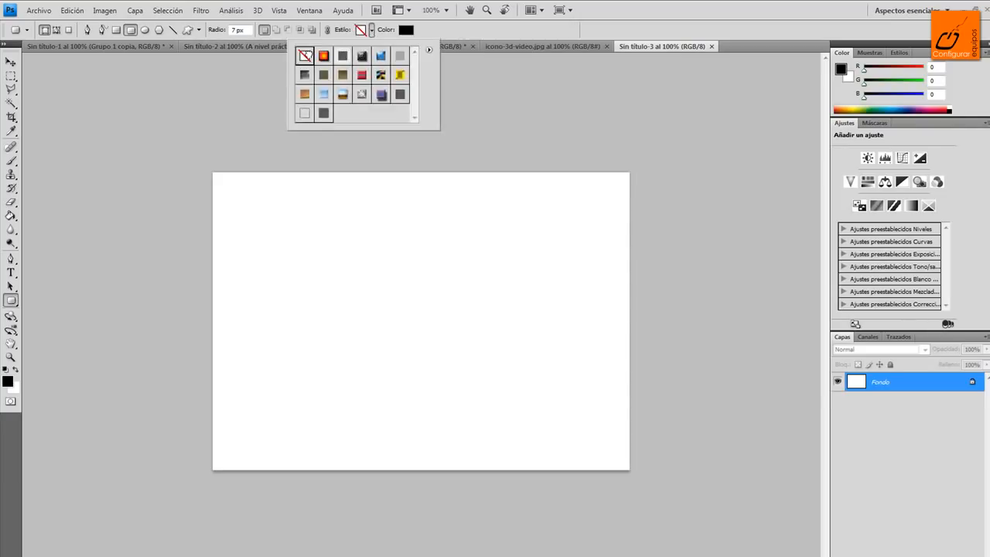
{"action": "left_click_drag", "start_coordinate": [325, 282], "coordinate": [530, 411]}
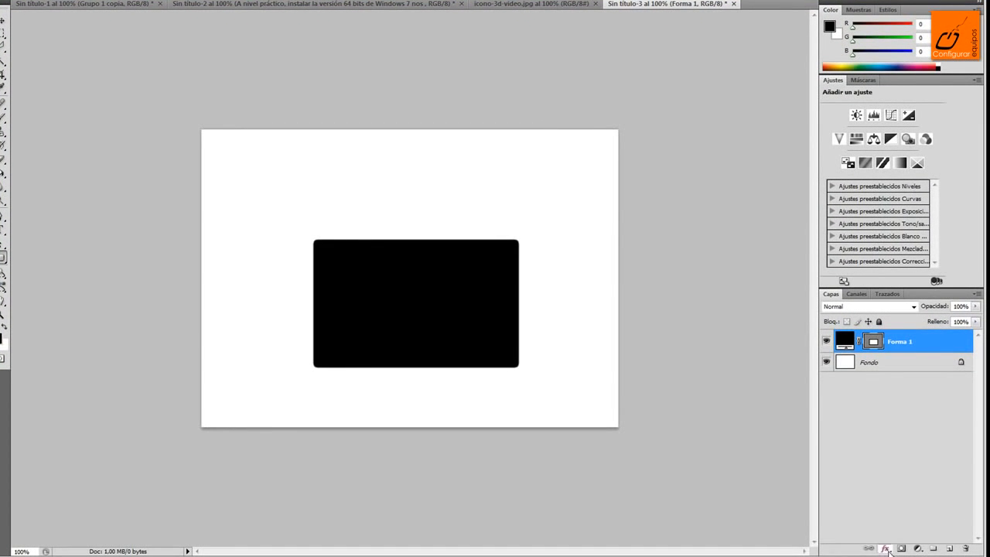
- Add the Bisel y relieve and Superposición de degradado effects to the rounded rectangle's layer
{"action": "left_click", "coordinate": [887, 548]}
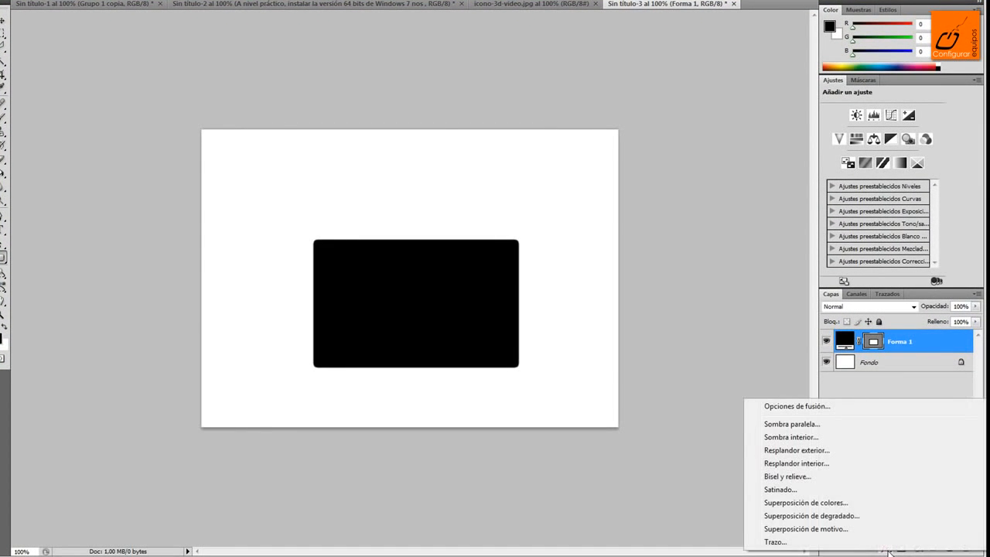
{"action": "left_click", "coordinate": [820, 477]}
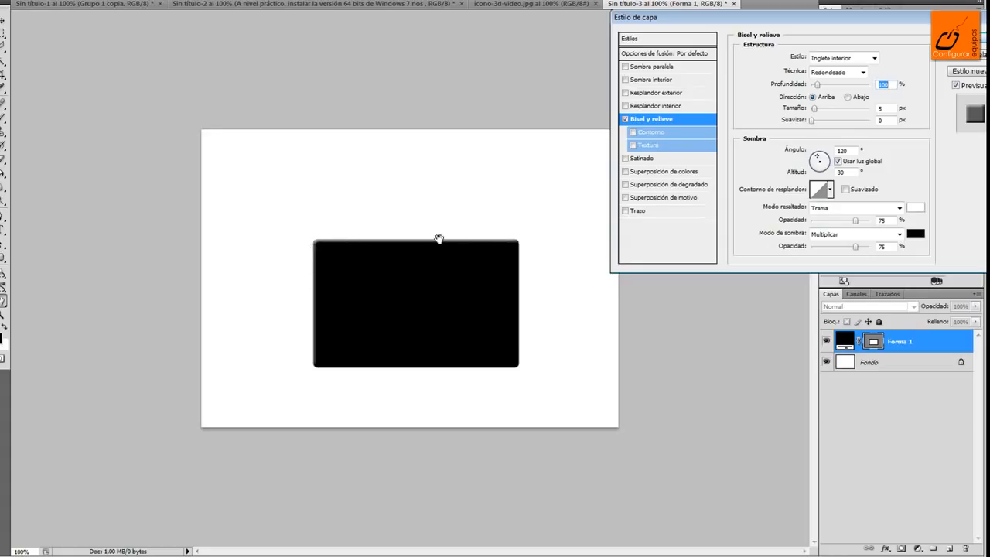
{"action": "left_click", "coordinate": [626, 185]}
{"action": "left_click", "coordinate": [645, 186]}
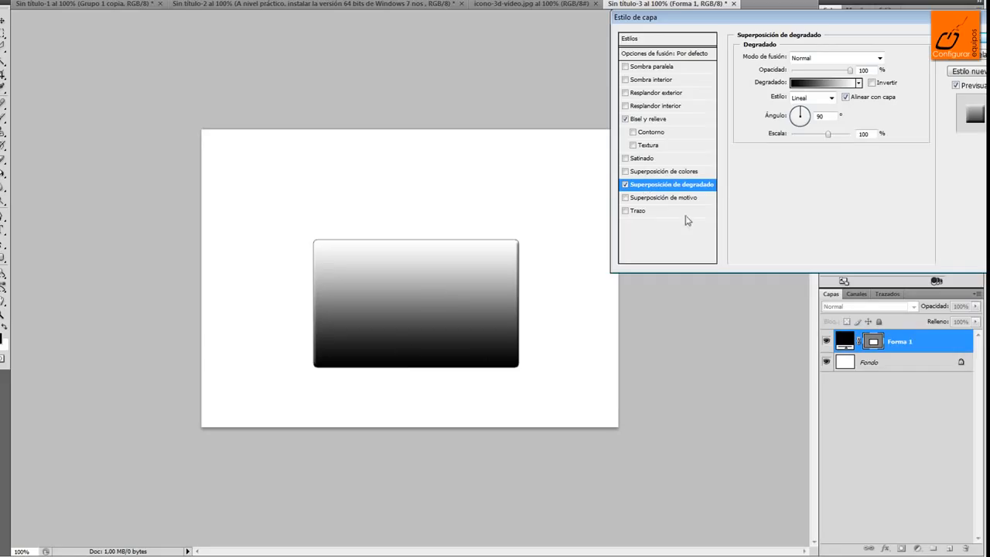
- Edit the overlay gradient and set its white end stop to purple 6d1a98
{"action": "left_click", "coordinate": [819, 89]}
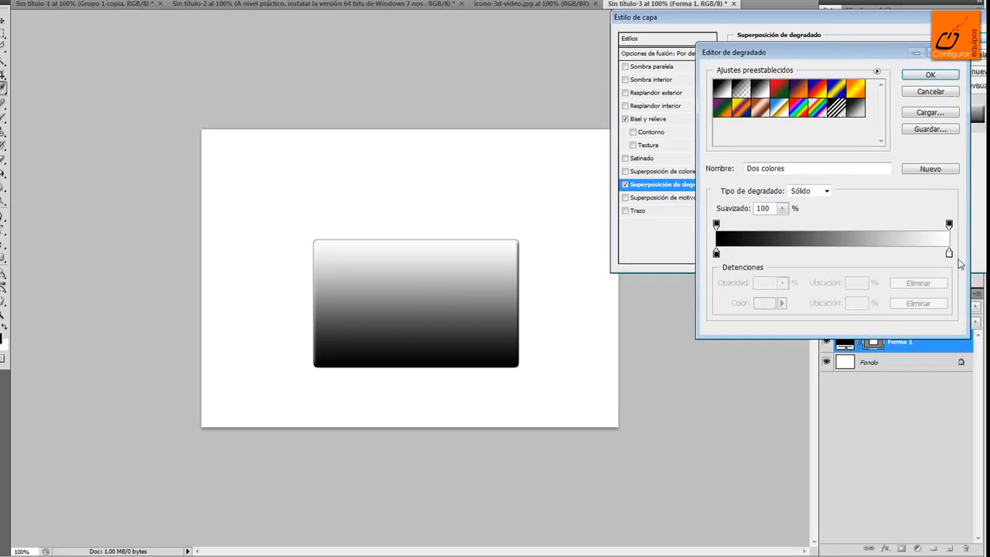
{"action": "left_click", "coordinate": [949, 253]}
{"action": "left_click", "coordinate": [766, 303]}
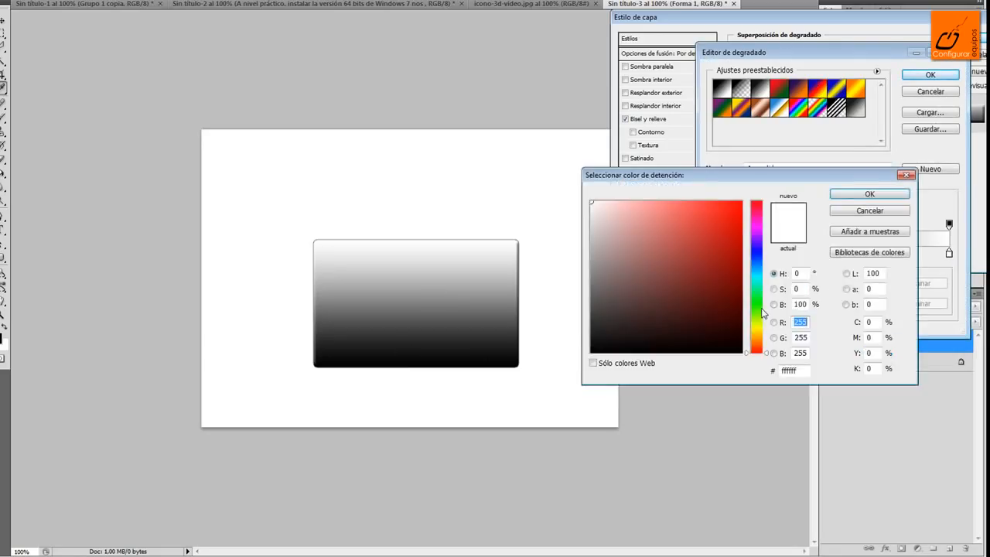
{"action": "left_click", "coordinate": [755, 236]}
{"action": "left_click_drag", "start_coordinate": [684, 243], "coordinate": [716, 262]}
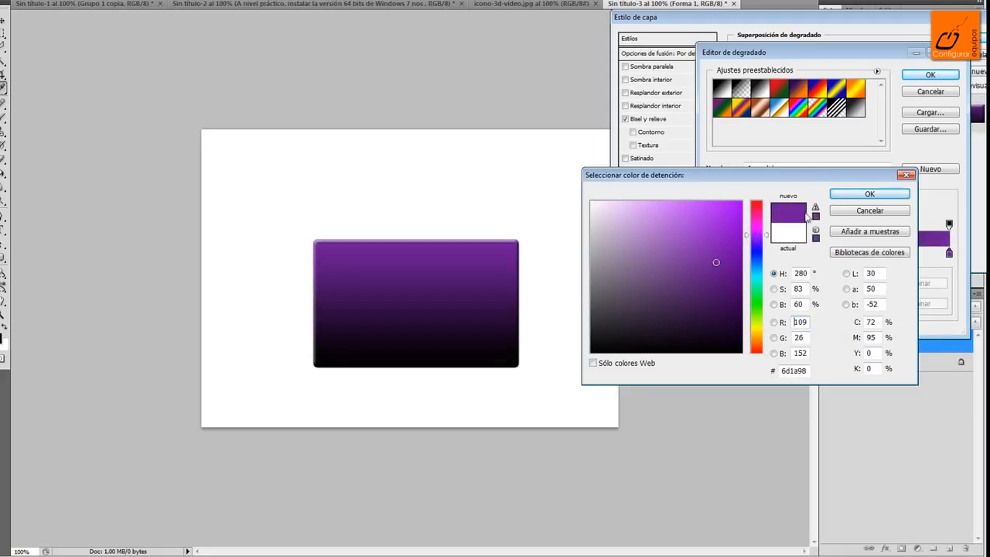
{"action": "key", "text": "Return"}
- Set the gradient's black start stop to dark grey 161616 and apply the layer style
{"action": "left_click", "coordinate": [717, 253]}
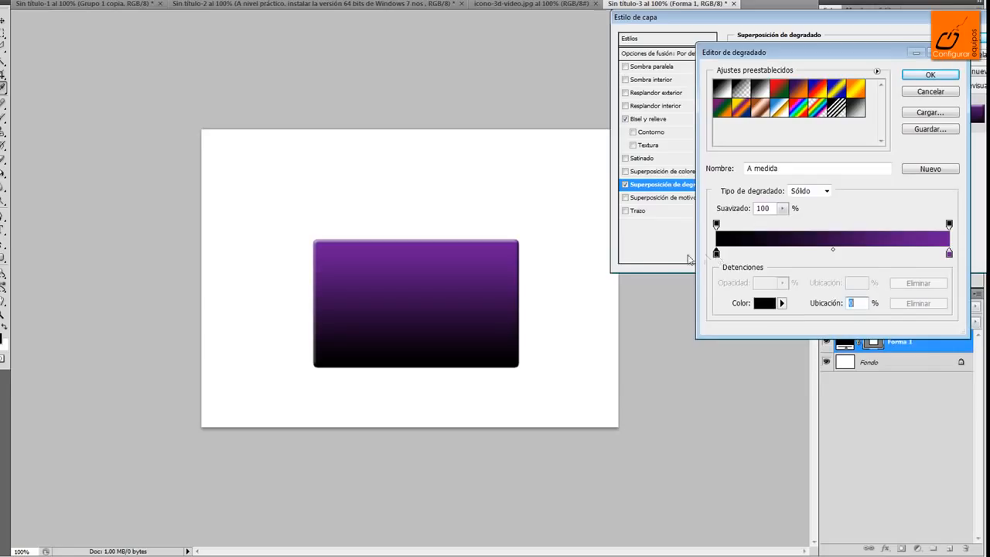
{"action": "left_click", "coordinate": [766, 303]}
{"action": "mouse_move", "coordinate": [598, 309]}
{"action": "left_mouse_down"}
{"action": "mouse_move", "coordinate": [568, 302]}
{"action": "mouse_move", "coordinate": [586, 341]}
{"action": "left_mouse_up"}
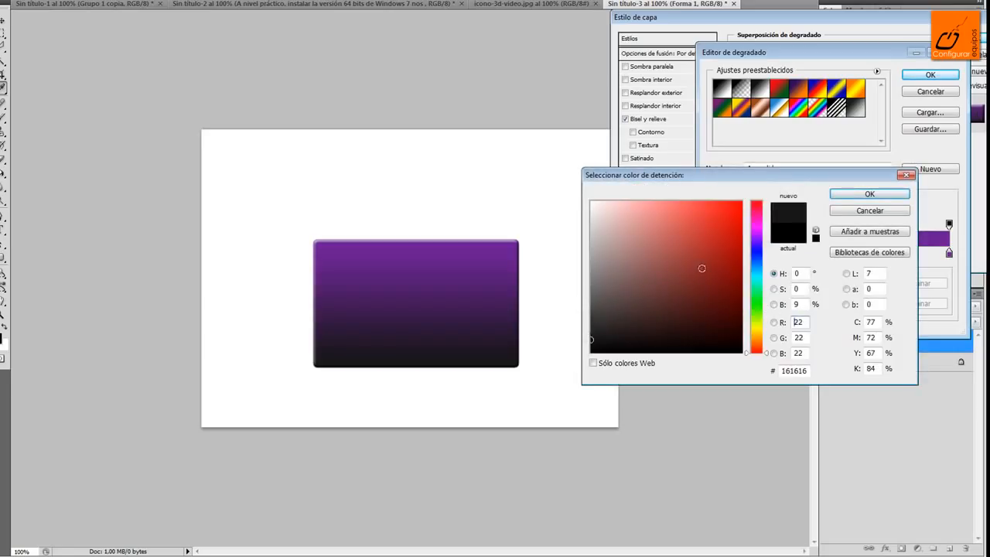
{"action": "left_click", "coordinate": [845, 195]}
{"action": "left_click", "coordinate": [905, 75]}
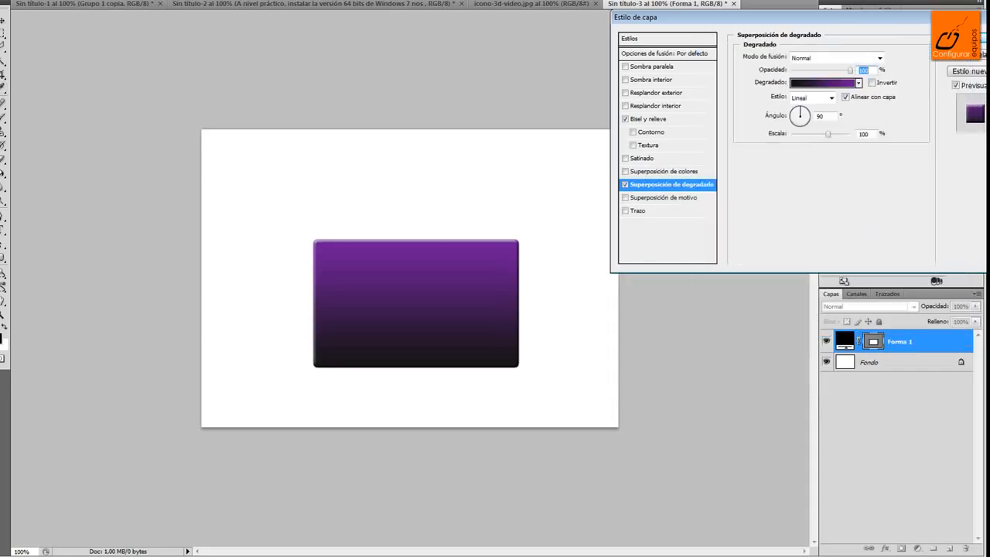
{"action": "left_click", "coordinate": [863, 70]}
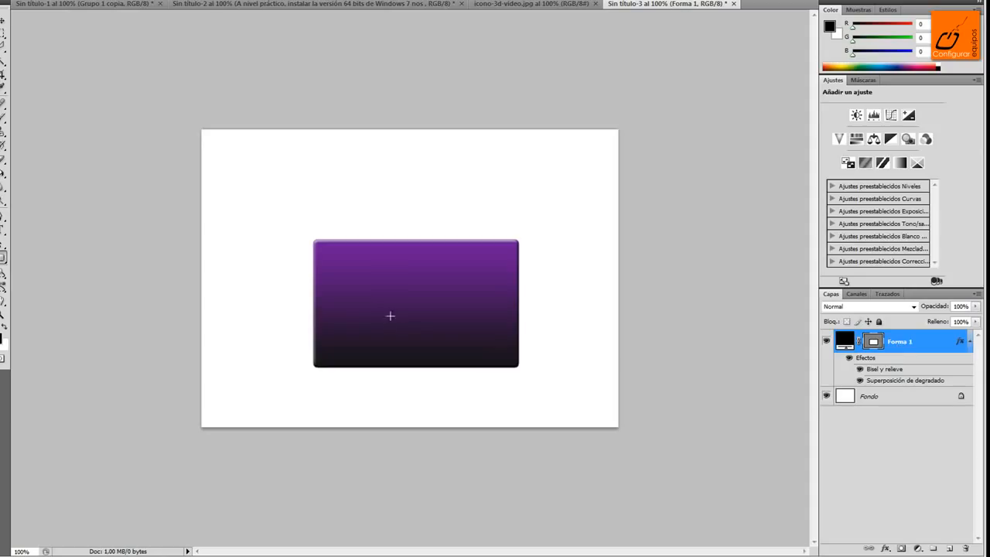
- View the finished folders in Sin título-1, return to Sin título-3 and duplicate the Forma 1 layer as "posterior"
{"action": "left_click", "coordinate": [85, 4]}
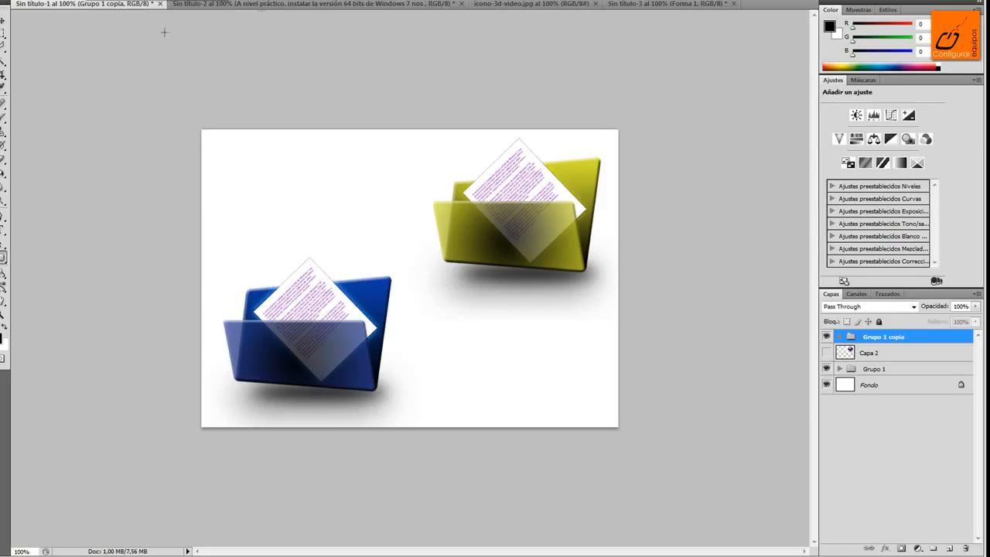
{"action": "left_click", "coordinate": [710, 7]}
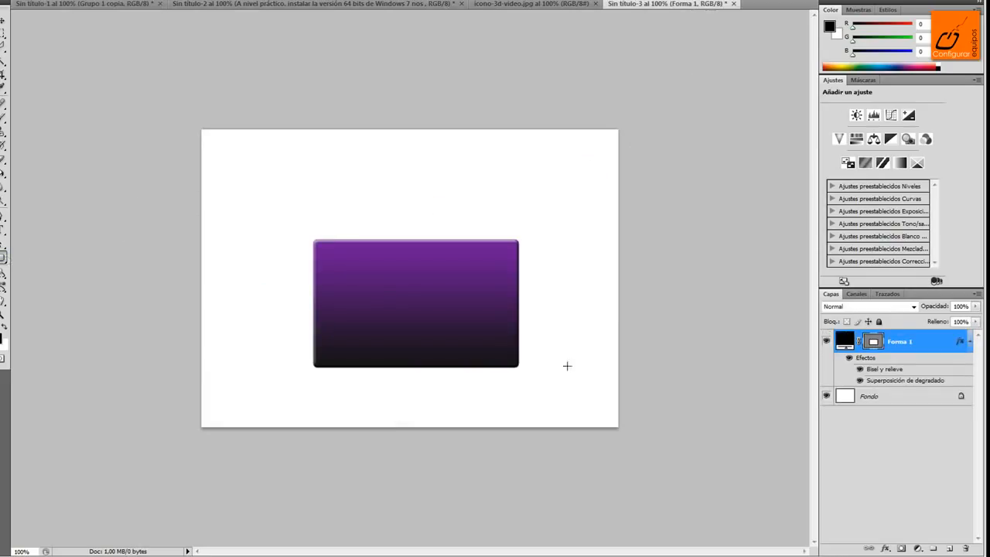
{"action": "right_click", "coordinate": [916, 342]}
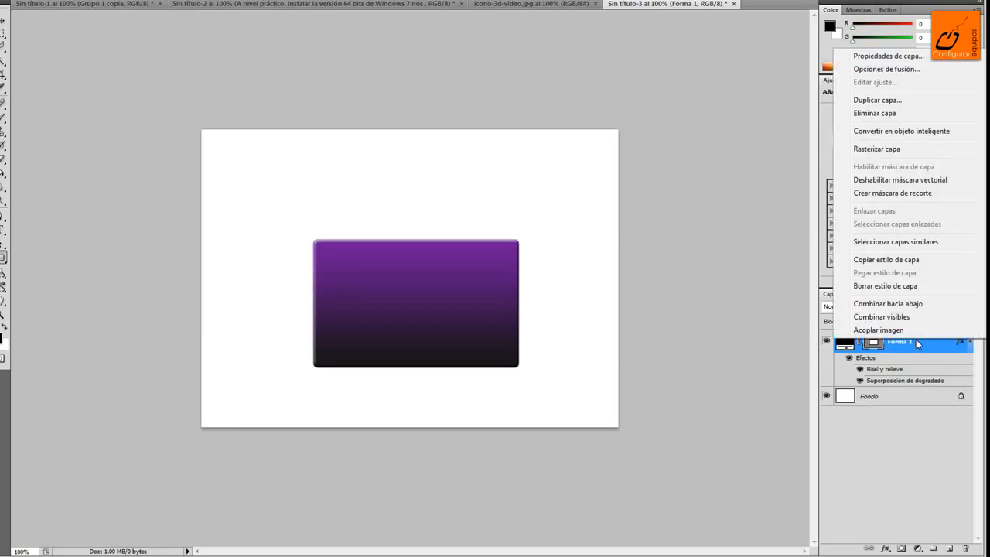
{"action": "left_click", "coordinate": [870, 101]}
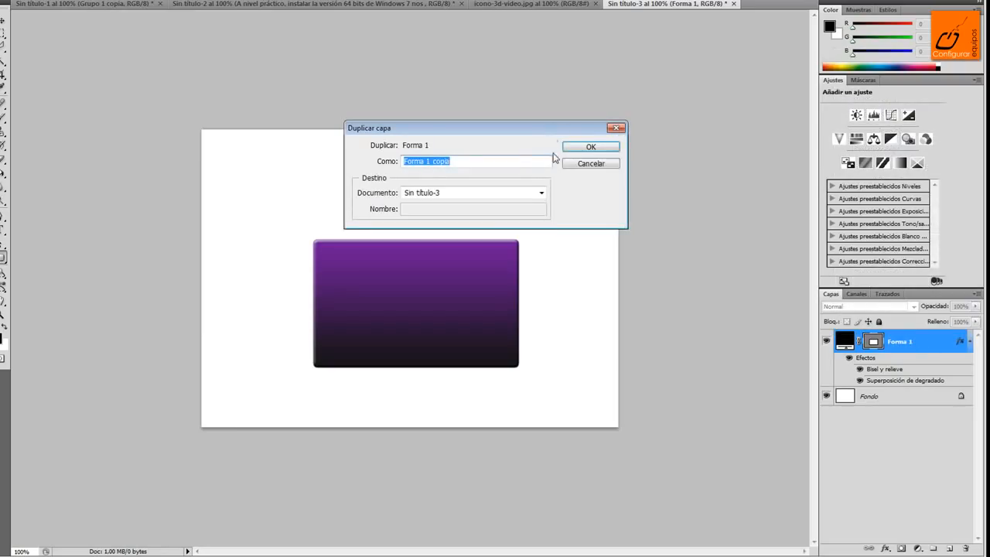
{"action": "type", "text": "posterior"}
{"action": "key", "text": "Return"}
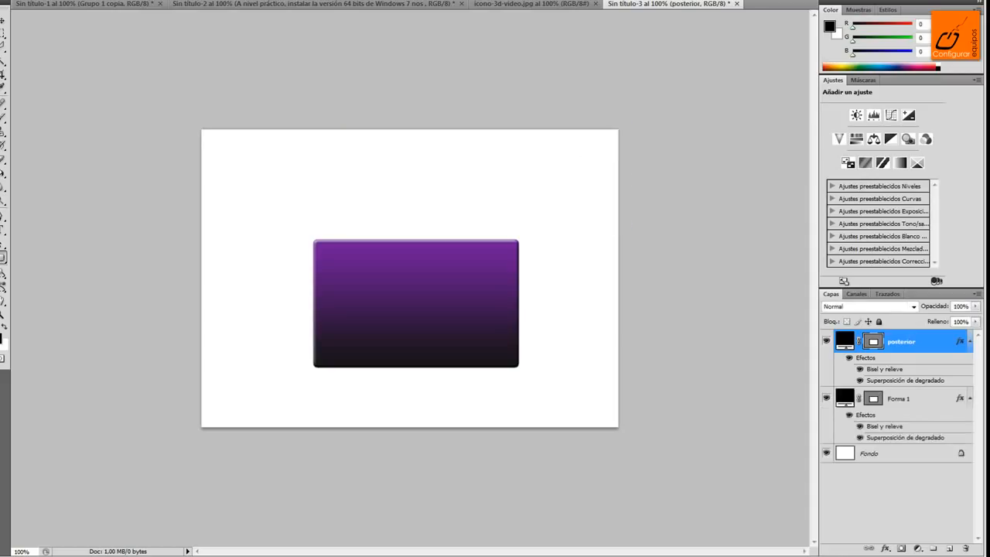
- Stretch the posterior shape upward past the original rectangle with Free Transform and place its layer beneath Forma 1
{"action": "left_click", "coordinate": [68, 1]}
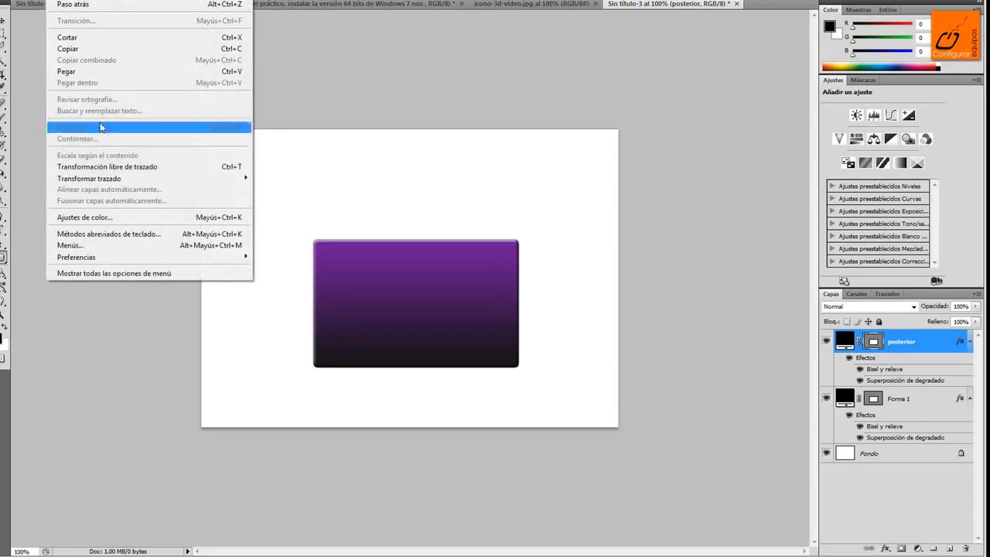
{"action": "left_click", "coordinate": [111, 167]}
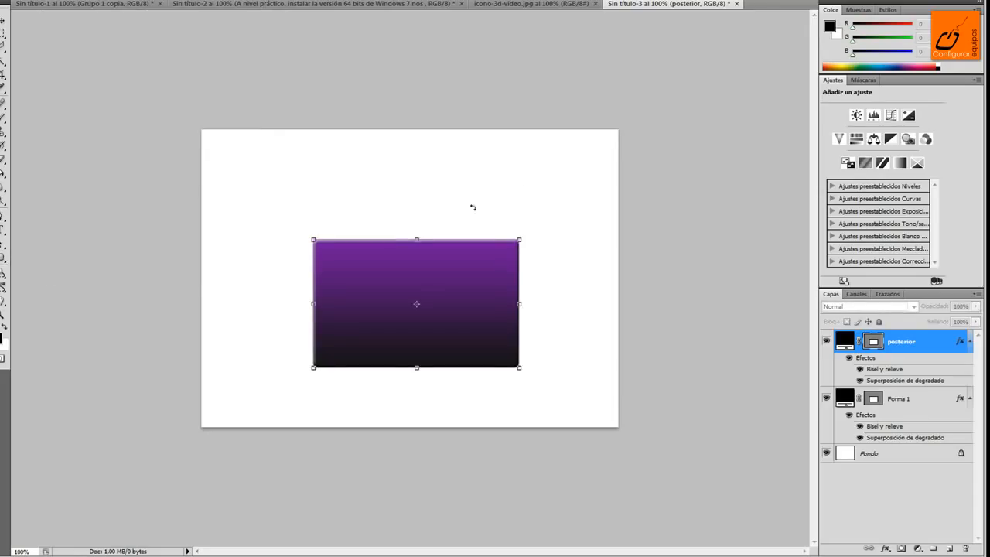
{"action": "left_click_drag", "start_coordinate": [412, 238], "coordinate": [412, 190]}
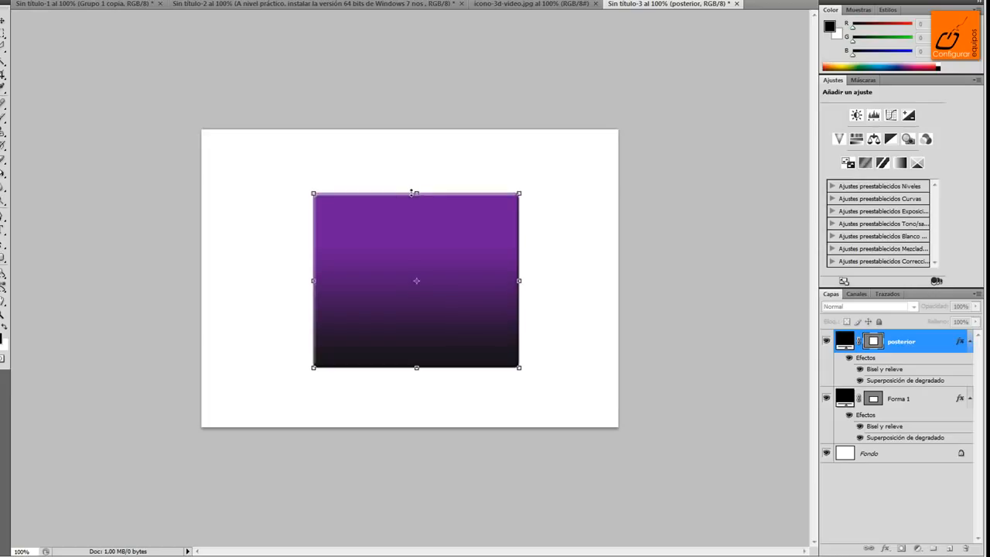
{"action": "key", "text": "Return"}
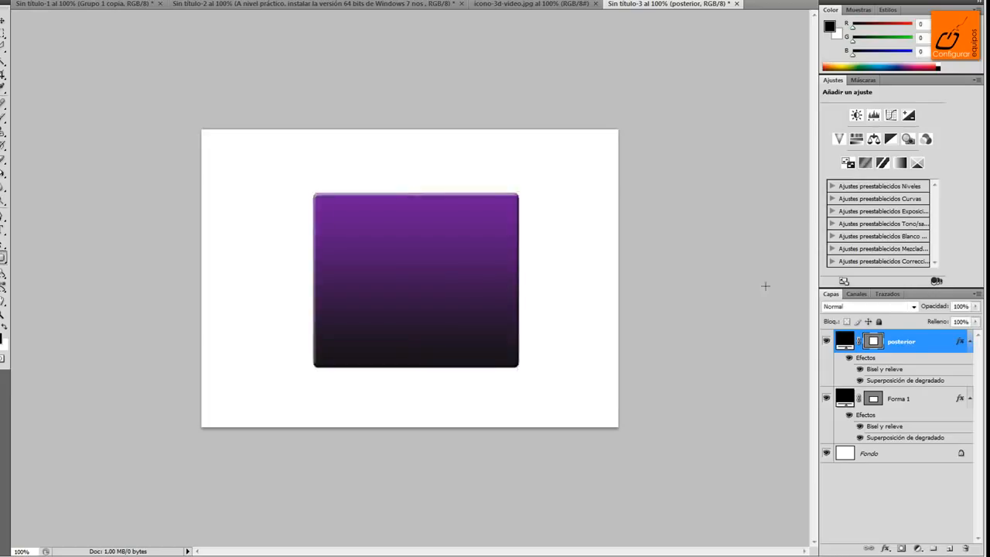
{"action": "left_click_drag", "start_coordinate": [905, 343], "coordinate": [908, 438]}
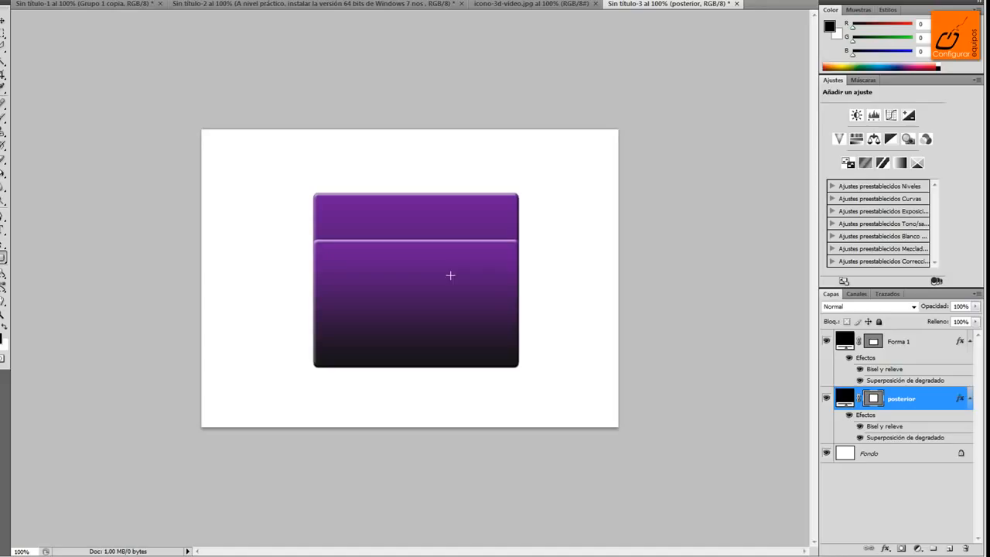
- Select the Forma 1 layer and toggle its visibility off and on to check which part of the folder it forms
{"action": "left_click", "coordinate": [921, 344]}
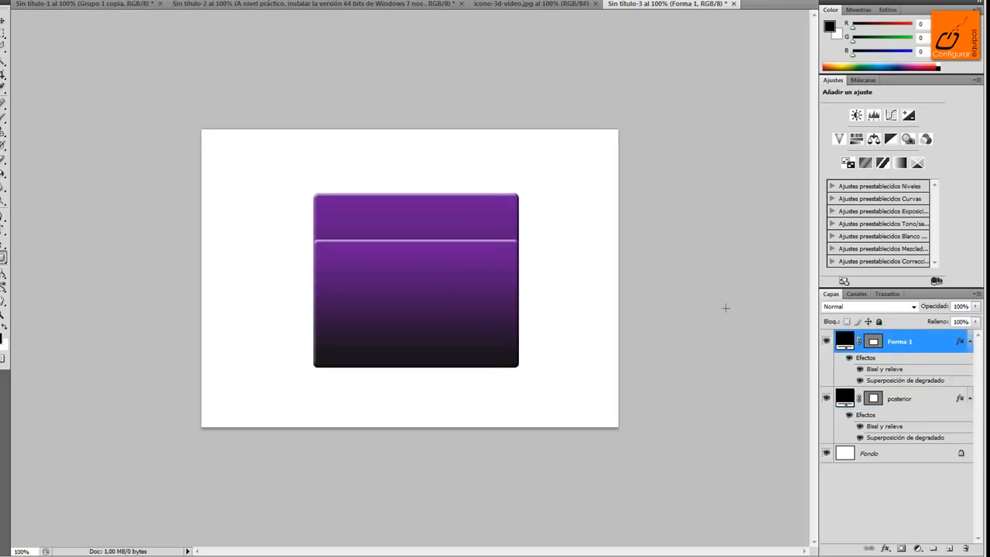
{"action": "left_click", "coordinate": [827, 343]}
{"action": "left_click", "coordinate": [827, 345]}
{"action": "left_click", "coordinate": [827, 345]}
{"action": "left_click", "coordinate": [827, 344]}
{"action": "left_click", "coordinate": [827, 344]}
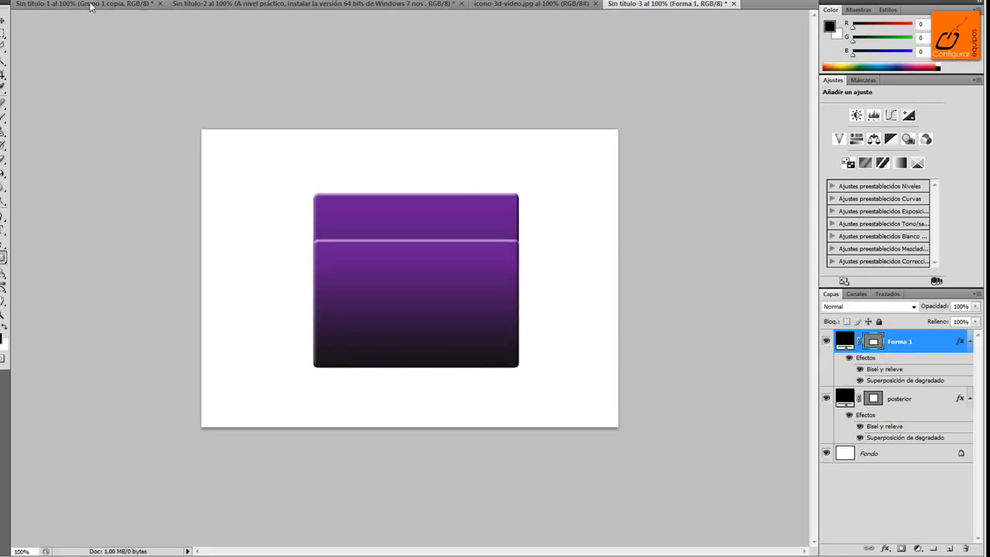
- Distort the Forma 1 shape with Free Transform, raising its lower-left corner and shifting both upper corners to the left
{"action": "left_click", "coordinate": [65, 0]}
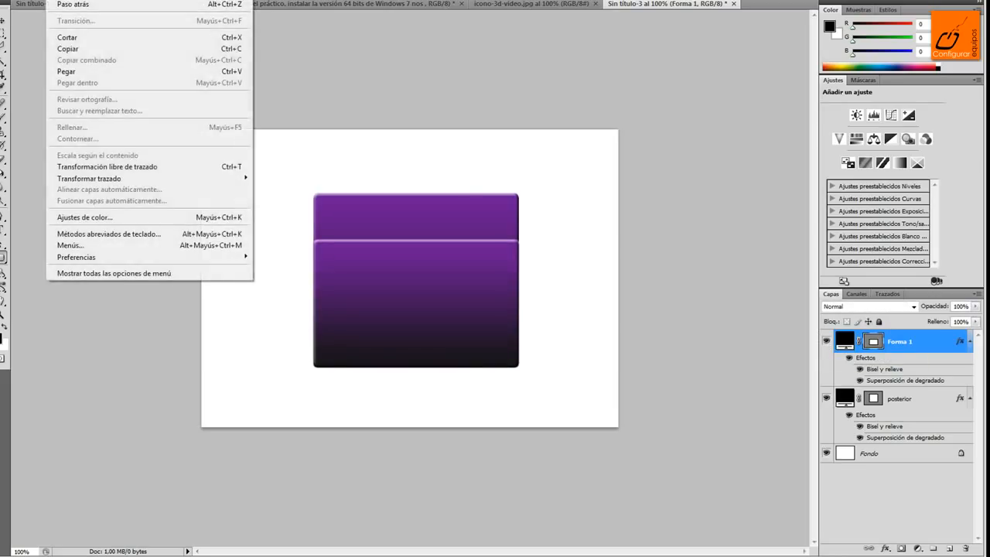
{"action": "left_click", "coordinate": [114, 166]}
{"action": "right_click", "coordinate": [361, 280]}
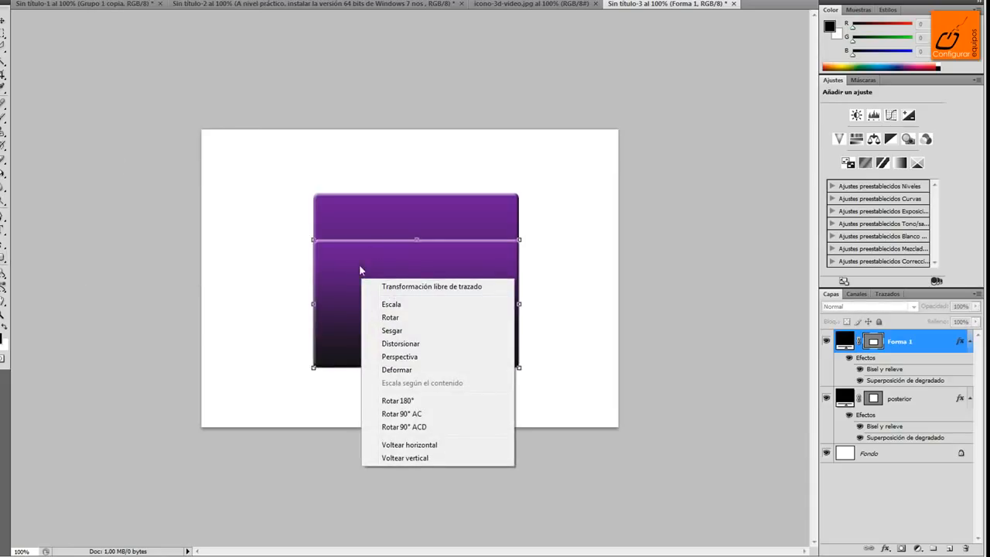
{"action": "left_click", "coordinate": [424, 347]}
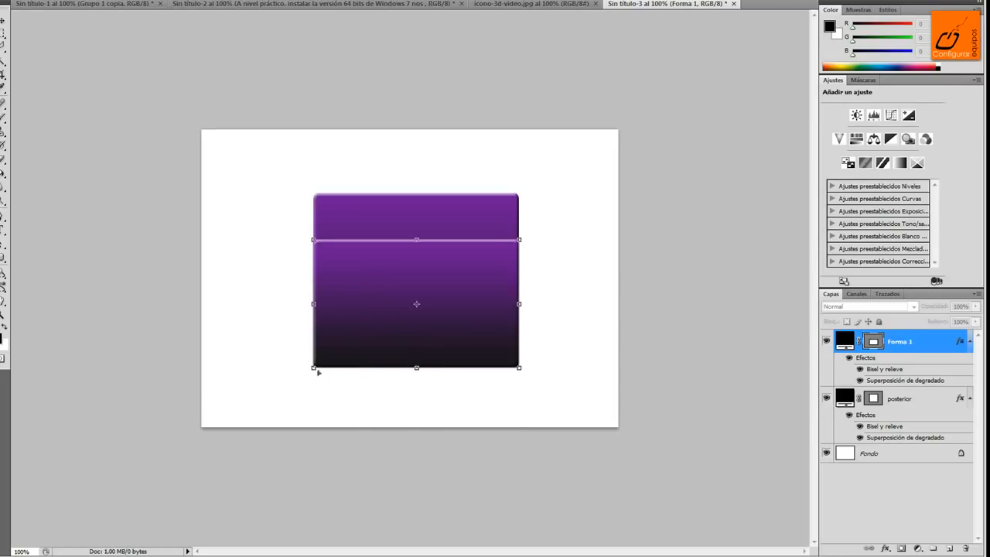
{"action": "left_click_drag", "start_coordinate": [314, 369], "coordinate": [314, 351]}
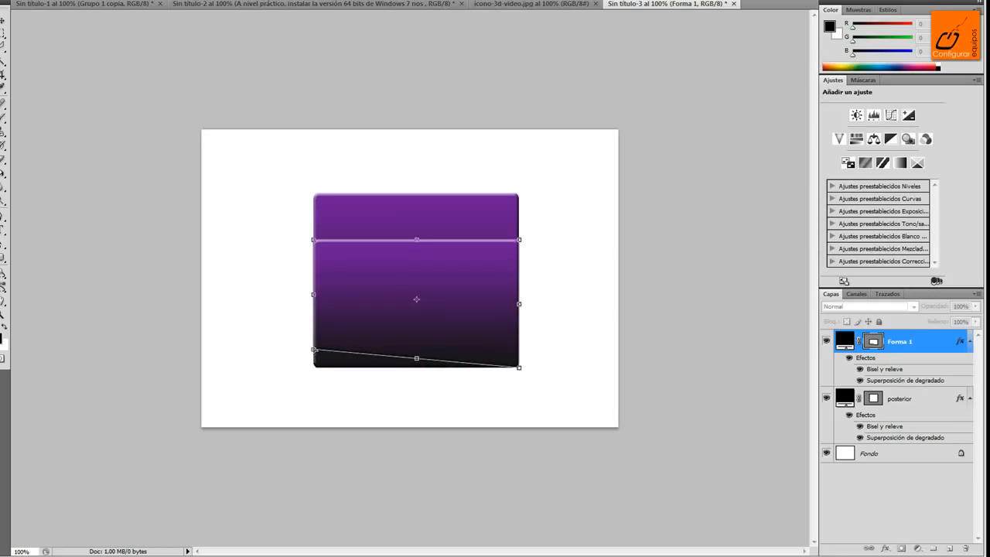
{"action": "left_click_drag", "start_coordinate": [313, 240], "coordinate": [294, 239]}
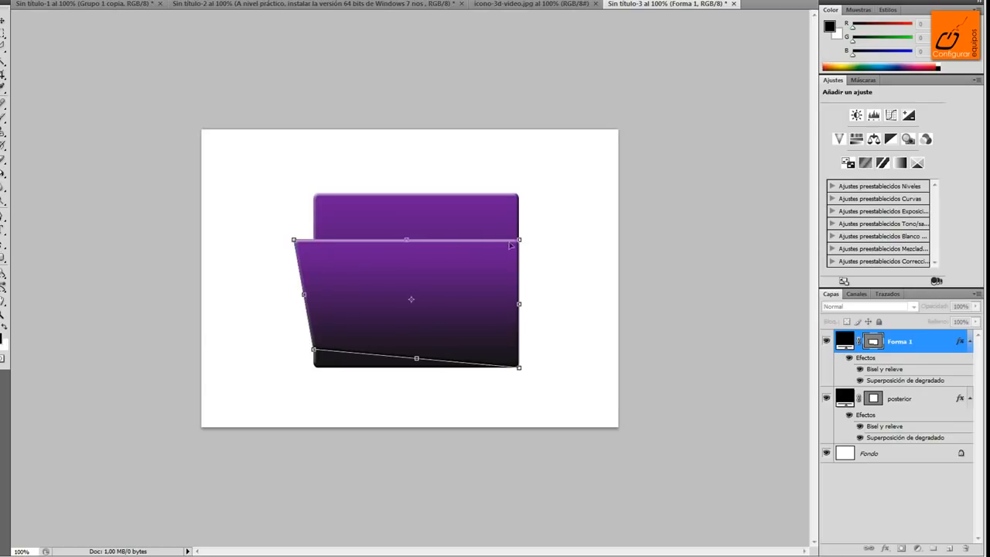
{"action": "left_click_drag", "start_coordinate": [520, 241], "coordinate": [498, 242]}
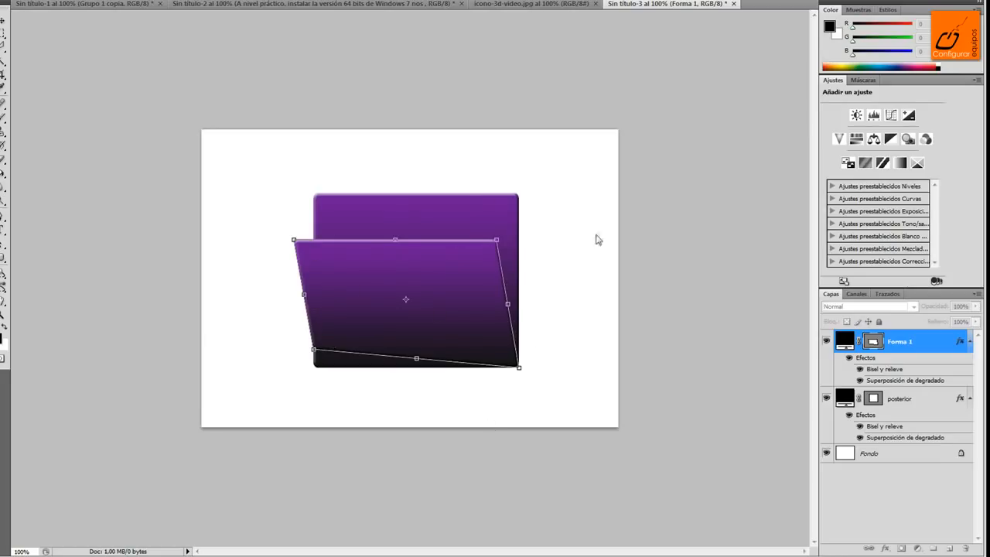
{"action": "key", "text": "Return"}
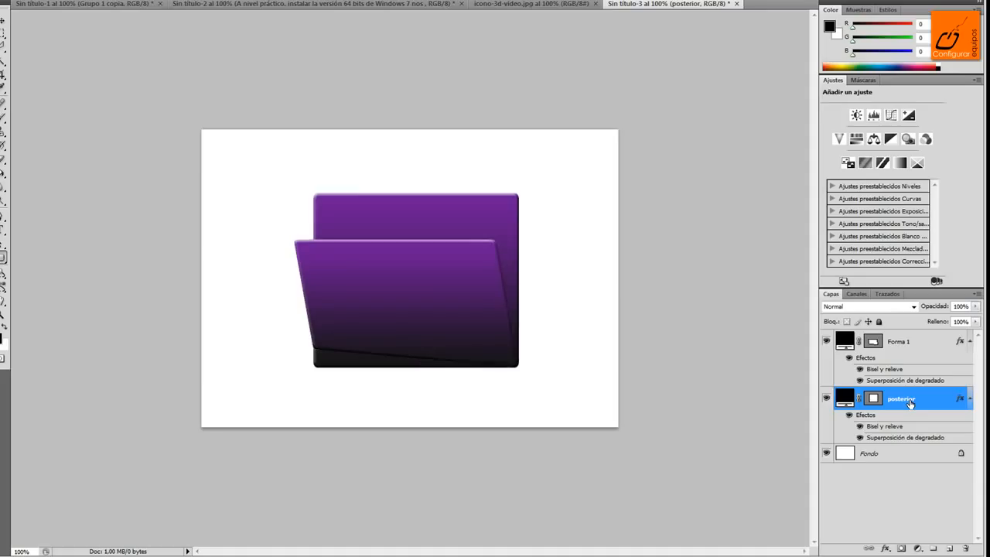
- Distort the posterior shape, moving its upper corners inward on the left and outward on the right, and aligning its lower-left corner with Forma 1
{"action": "left_click", "coordinate": [56, 0]}
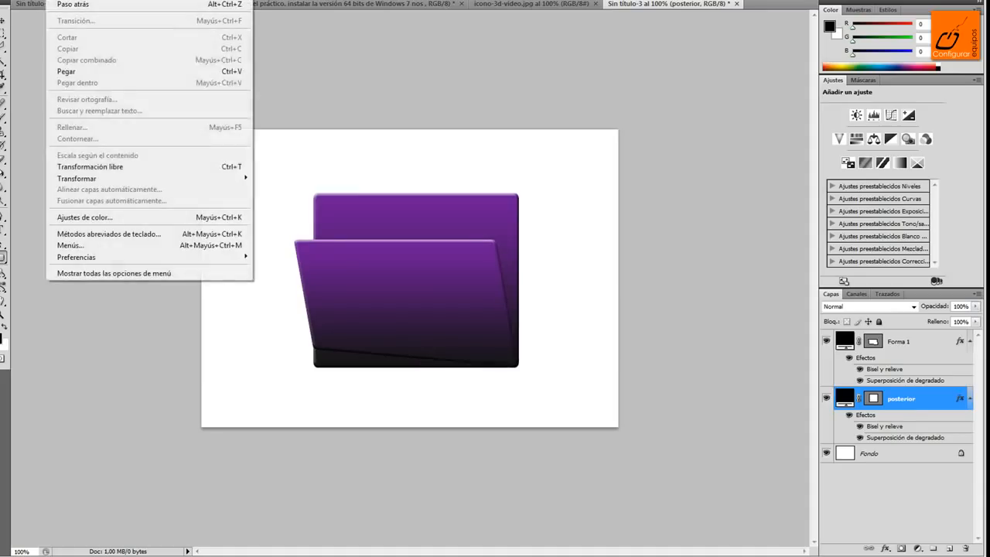
{"action": "left_click", "coordinate": [97, 168]}
{"action": "right_click", "coordinate": [380, 227]}
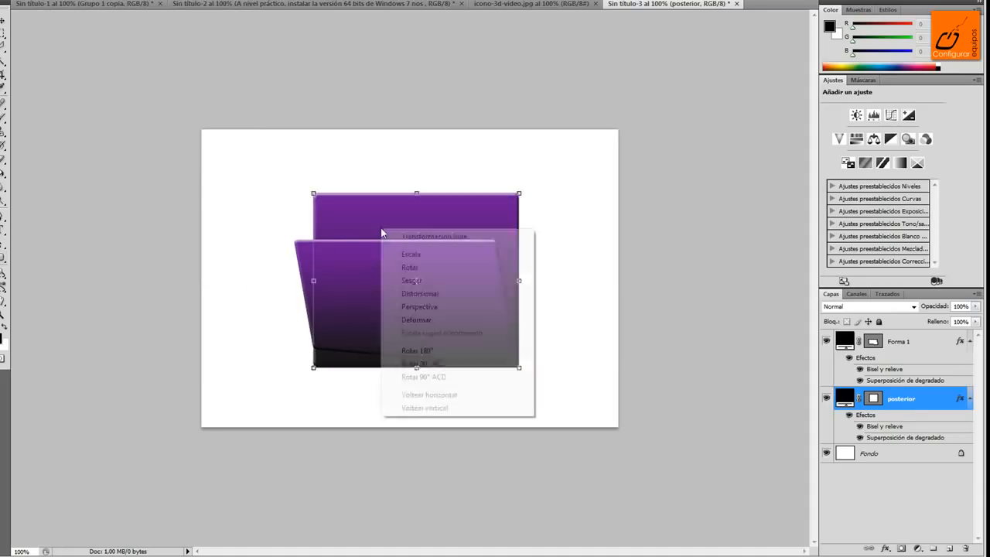
{"action": "left_click", "coordinate": [422, 298]}
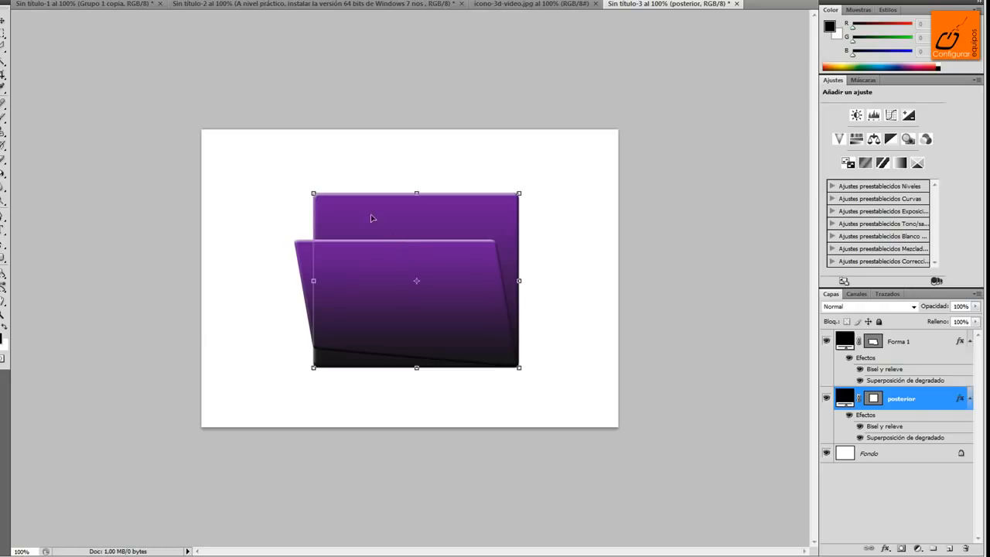
{"action": "left_click_drag", "start_coordinate": [315, 194], "coordinate": [338, 203]}
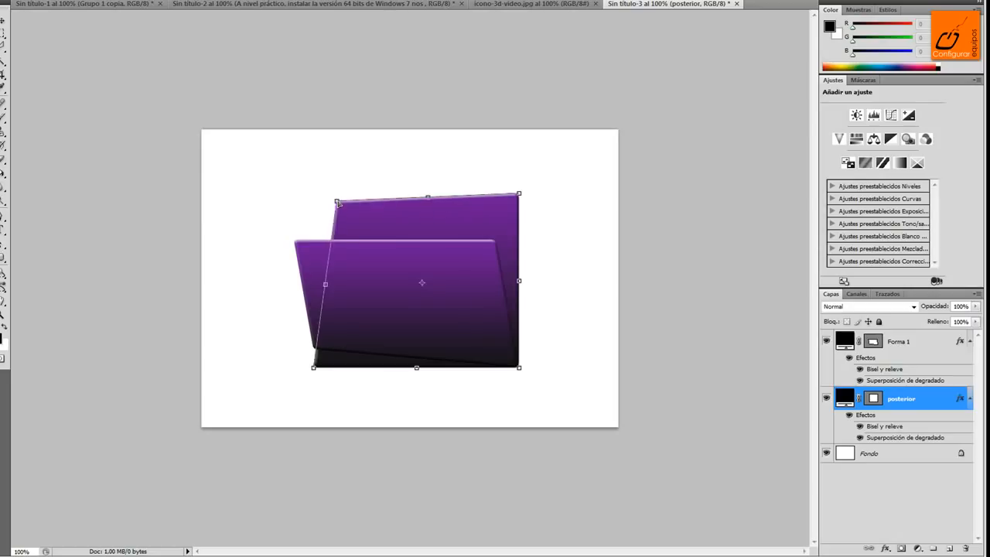
{"action": "left_click_drag", "start_coordinate": [312, 368], "coordinate": [314, 349]}
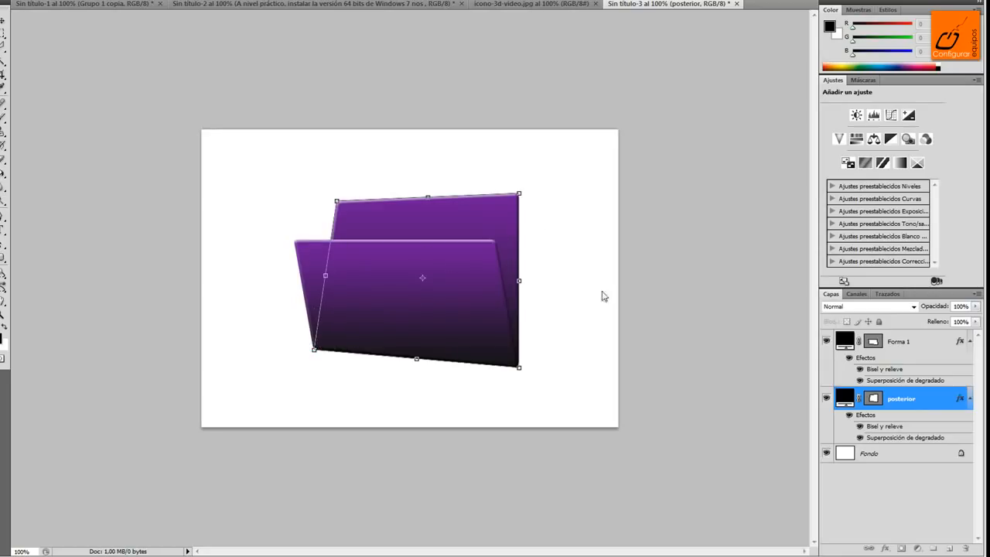
{"action": "left_click_drag", "start_coordinate": [522, 191], "coordinate": [554, 177]}
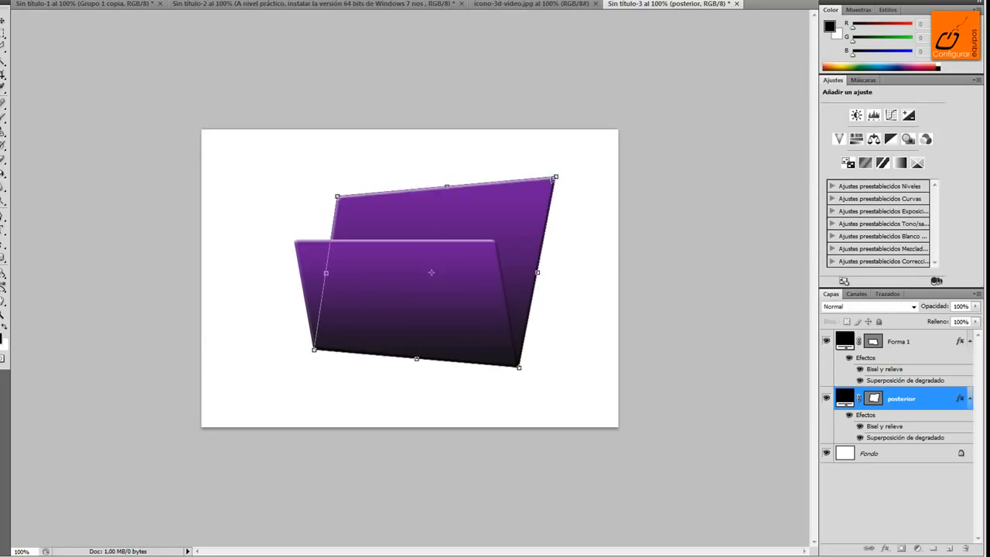
{"action": "key", "text": "Return"}
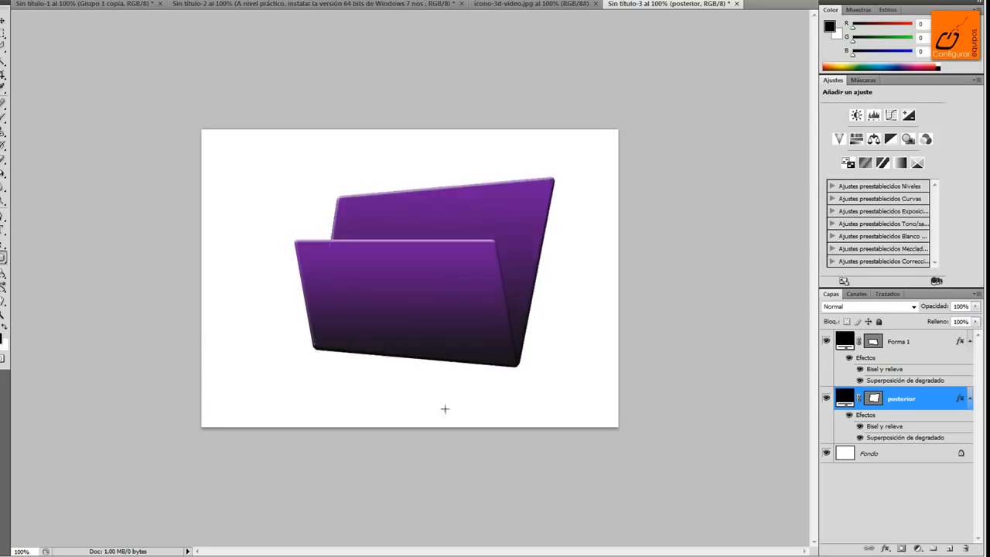
- Check the finished folders in Sin título-1, return to Sin título-3 and toggle the posterior layer's visibility off and on
{"action": "left_click", "coordinate": [83, 5]}
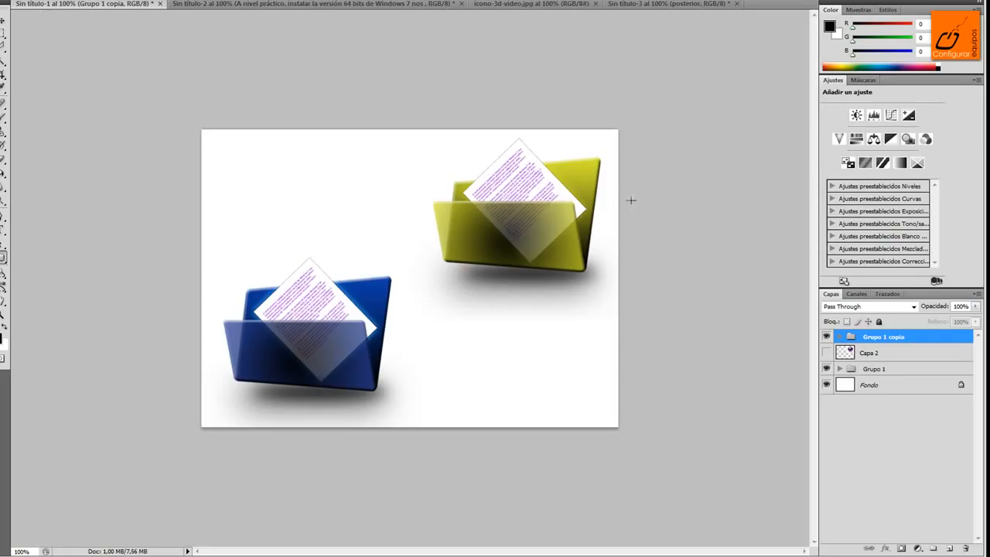
{"action": "left_click", "coordinate": [675, 6]}
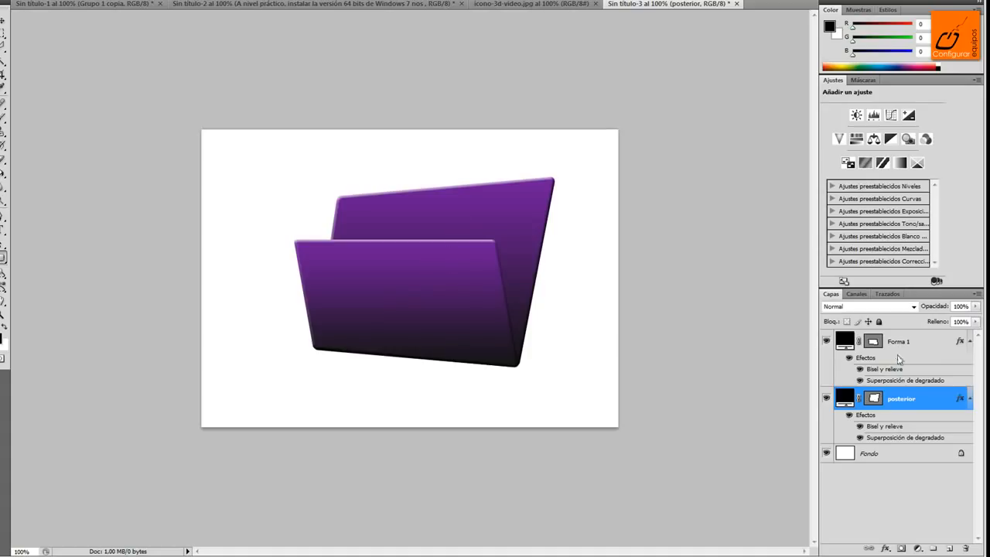
{"action": "left_click", "coordinate": [825, 398]}
{"action": "left_click", "coordinate": [826, 398]}
- Select the Forma 1 layer, check it by toggling its visibility, and lower its opacity to 78%
{"action": "left_click", "coordinate": [903, 345]}
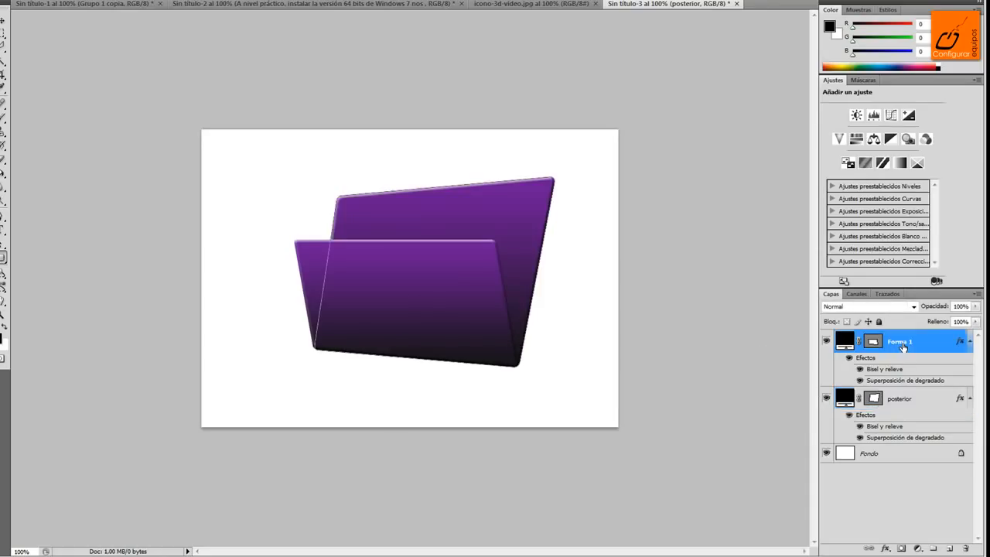
{"action": "left_click", "coordinate": [826, 342]}
{"action": "left_click", "coordinate": [826, 342]}
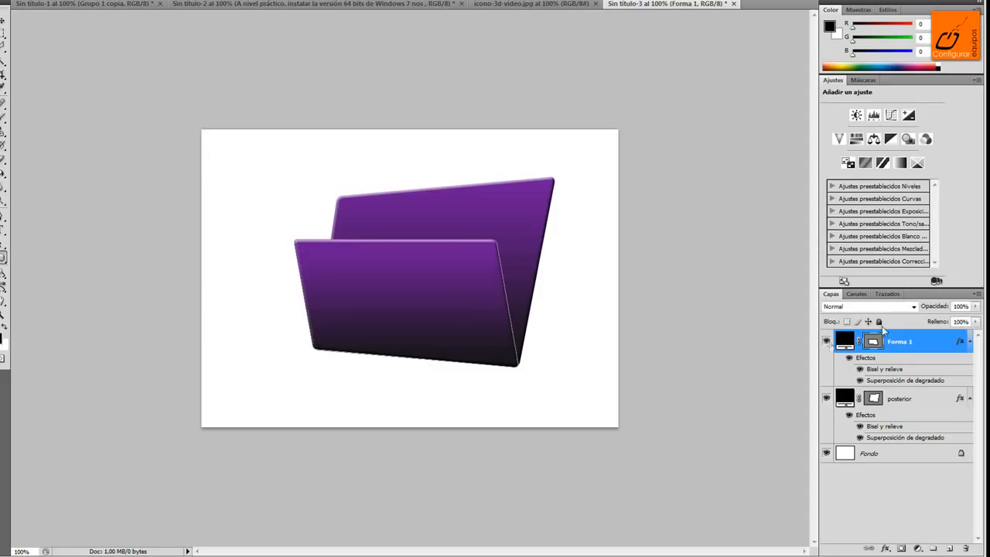
{"action": "left_click", "coordinate": [977, 306]}
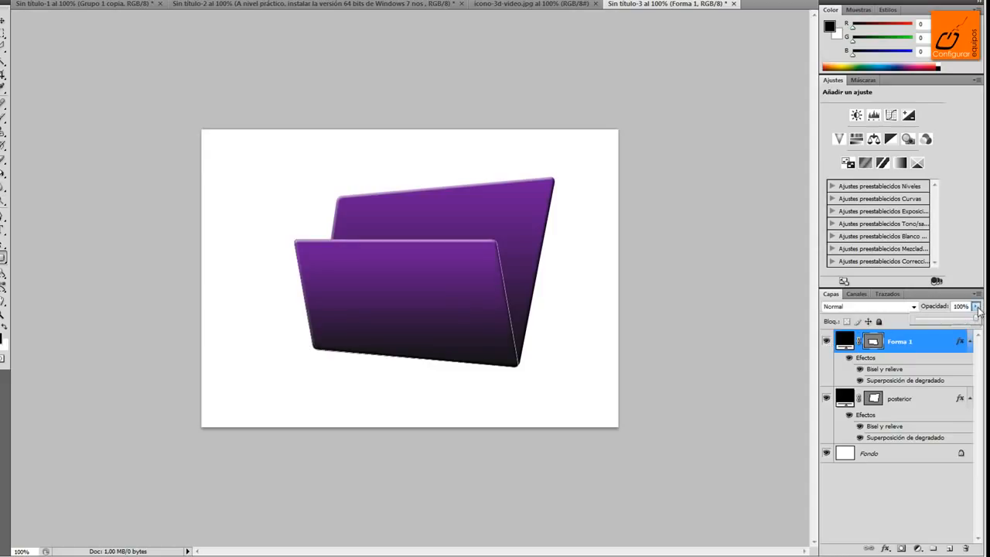
{"action": "mouse_move", "coordinate": [977, 321]}
{"action": "left_mouse_down"}
{"action": "mouse_move", "coordinate": [936, 321]}
{"action": "mouse_move", "coordinate": [967, 322]}
{"action": "mouse_move", "coordinate": [957, 322]}
{"action": "left_mouse_up"}
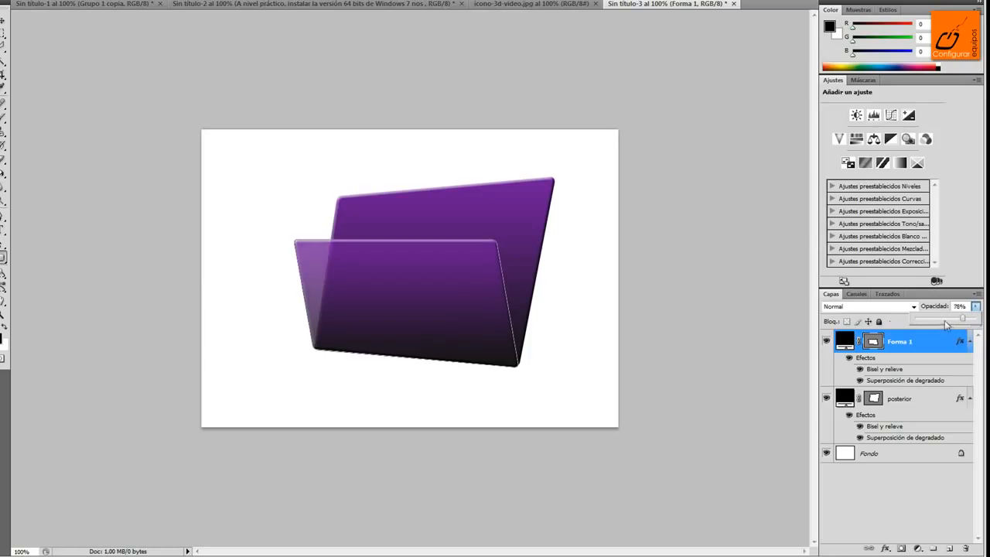
{"action": "left_click", "coordinate": [899, 323]}
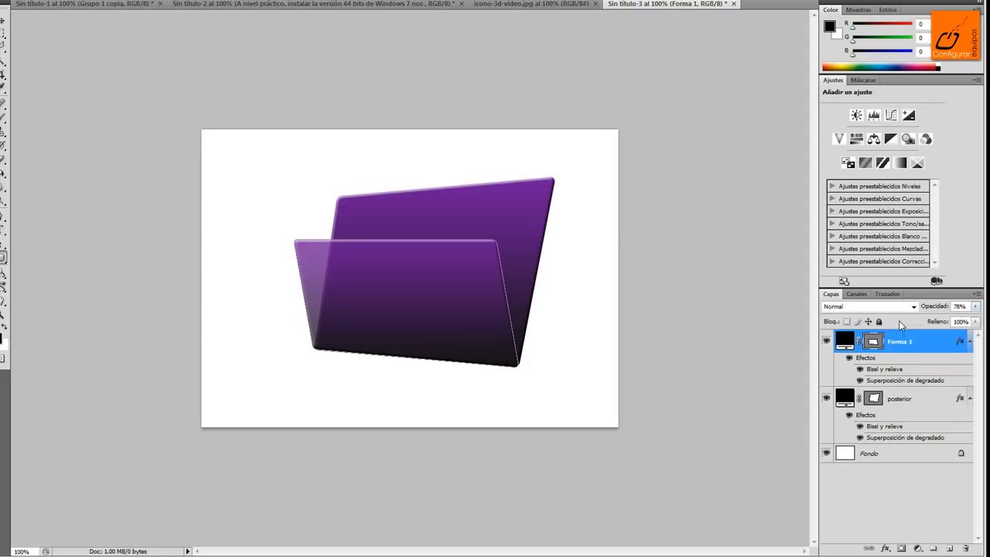
- Look at the sheets inside the finished folders in Sin título-1, and check the image size of the text page in Sin título-2
{"action": "left_click", "coordinate": [31, 4]}
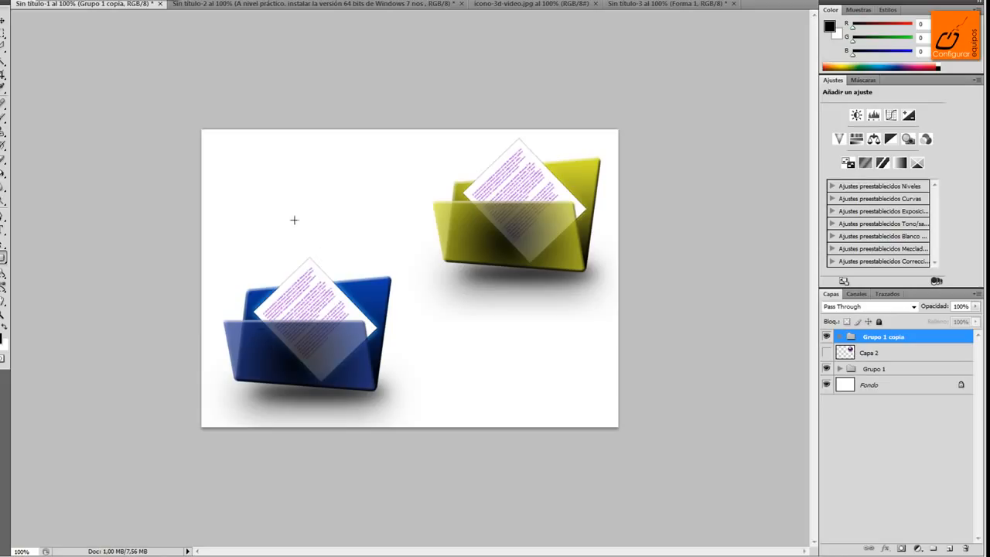
{"action": "left_click", "coordinate": [260, 6]}
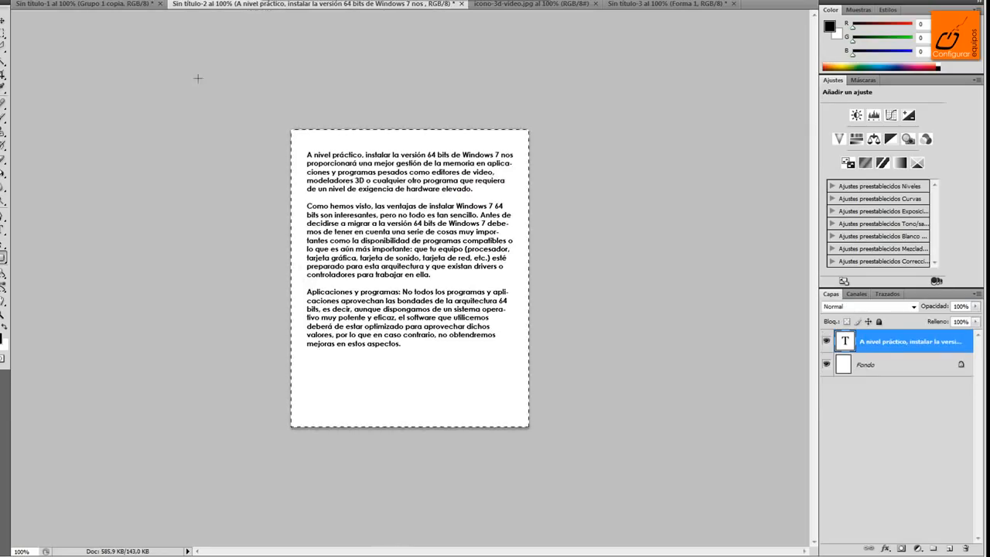
{"action": "key", "text": "ctrl+alt+i"}
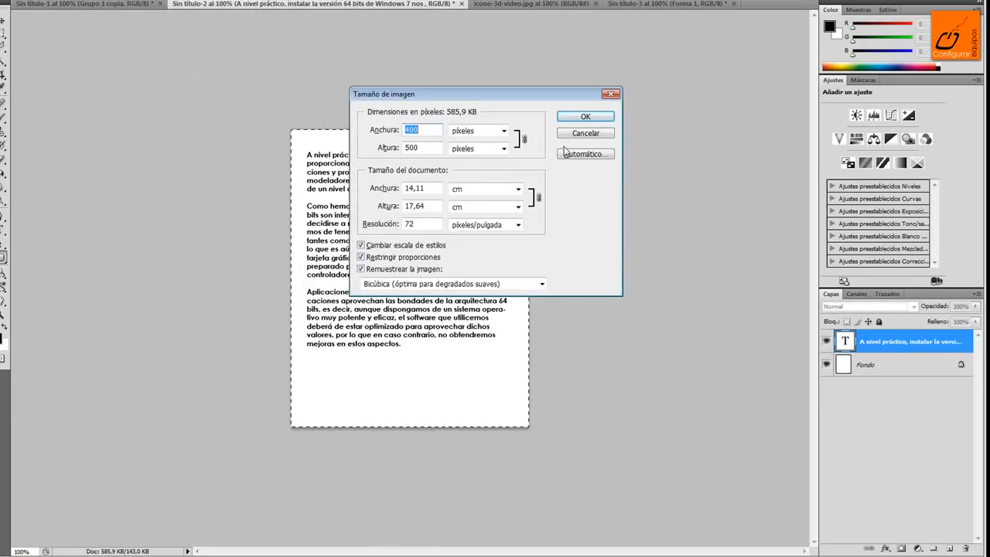
{"action": "left_click", "coordinate": [580, 119]}
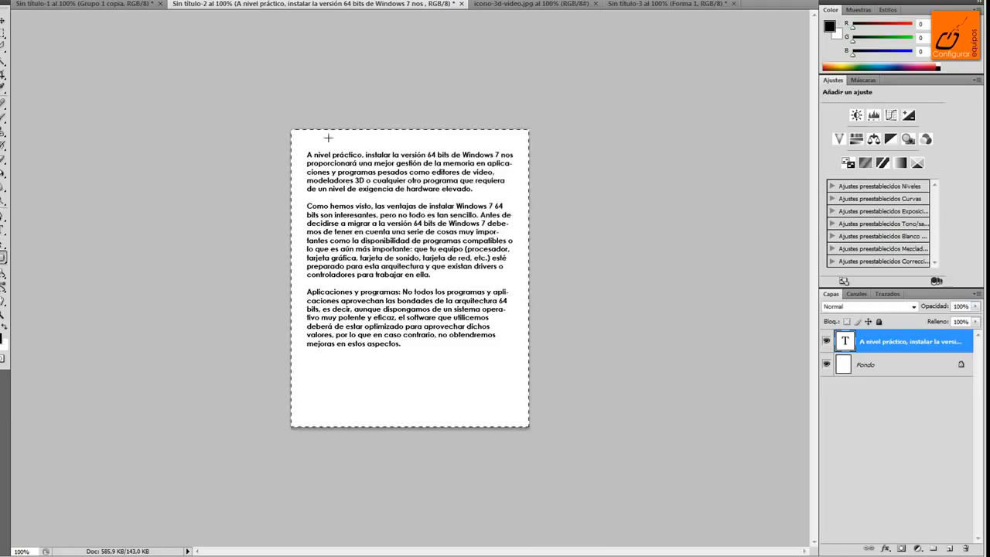
- Reselect the whole text page in Sin título-2, copy it merged and paste it into Sin título-3
{"action": "key", "text": "ctrl+d"}
{"action": "left_click", "coordinate": [159, 0]}
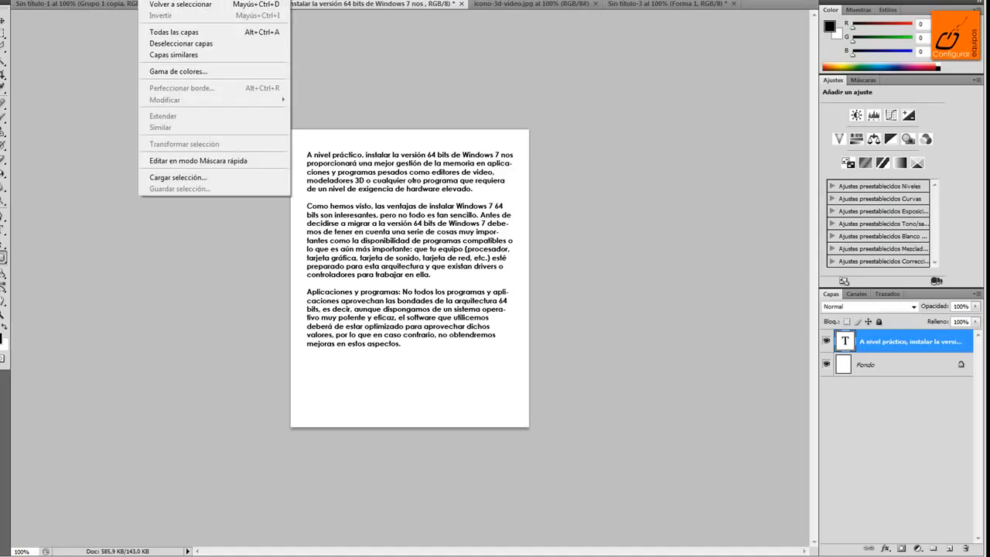
{"action": "left_click", "coordinate": [180, 4]}
{"action": "left_click", "coordinate": [62, 0]}
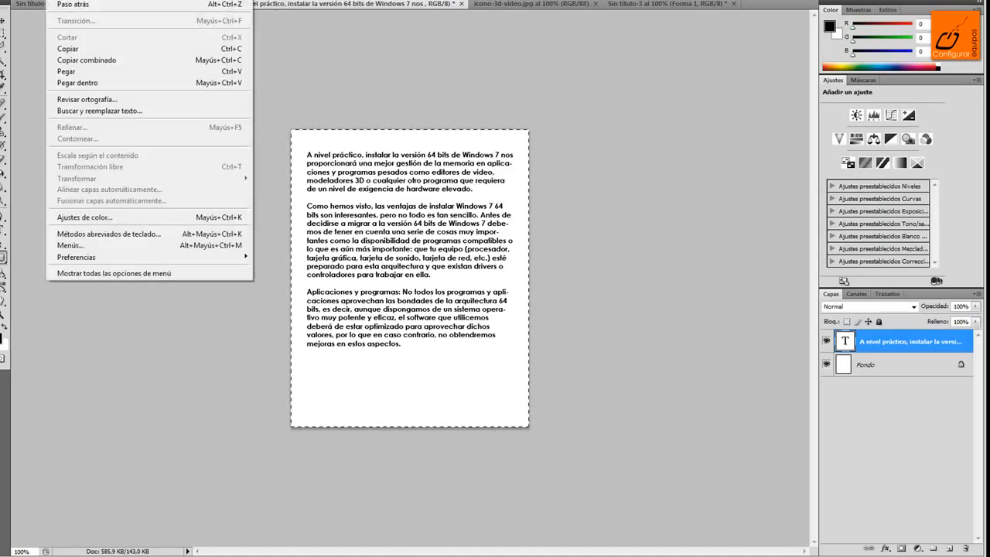
{"action": "left_click", "coordinate": [77, 59]}
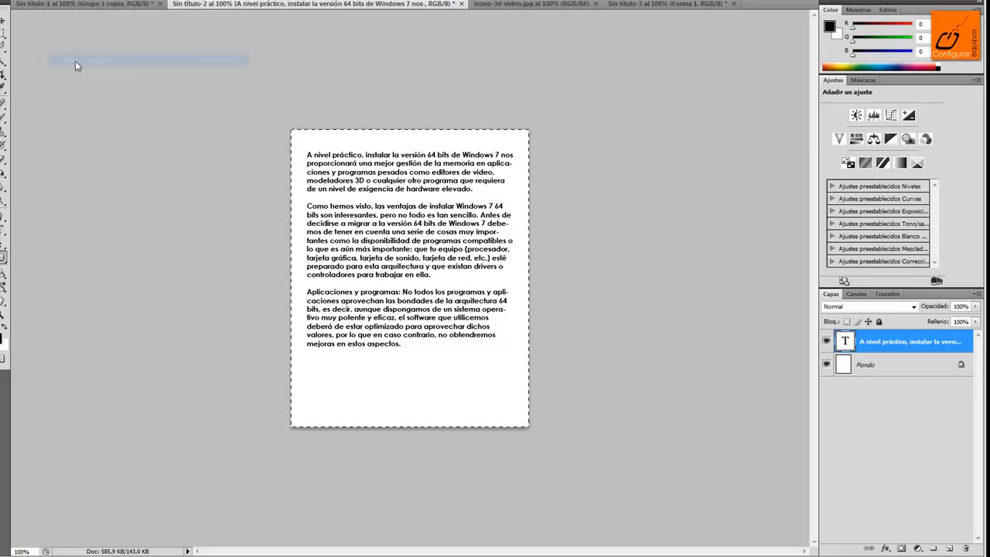
{"action": "left_click", "coordinate": [670, 4]}
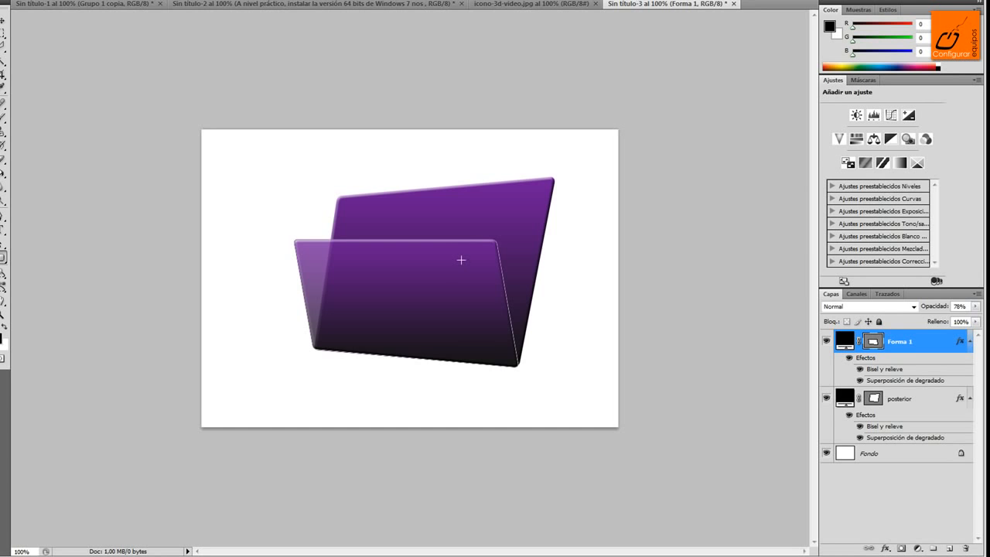
{"action": "left_click", "coordinate": [58, 0]}
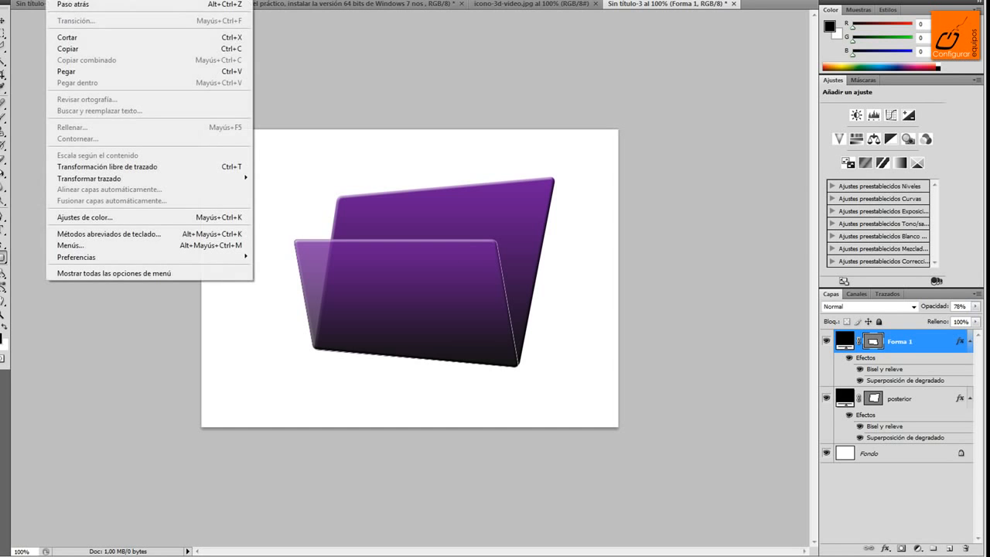
{"action": "left_click", "coordinate": [73, 69]}
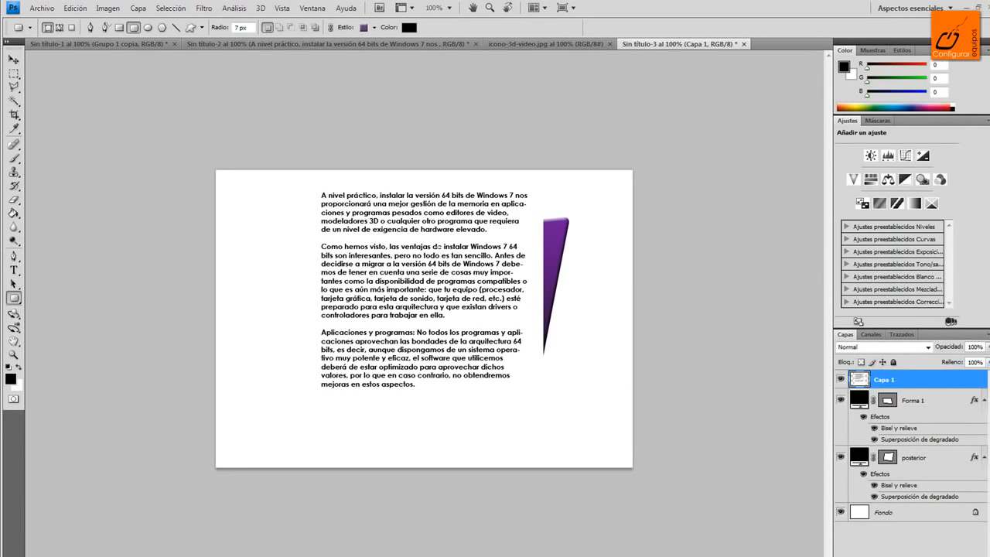
- Scale the pasted page to 55.2%, rotate it -25.3° and place it over the folder, and view the finished folders in Sin título-1
{"action": "left_click", "coordinate": [75, 9]}
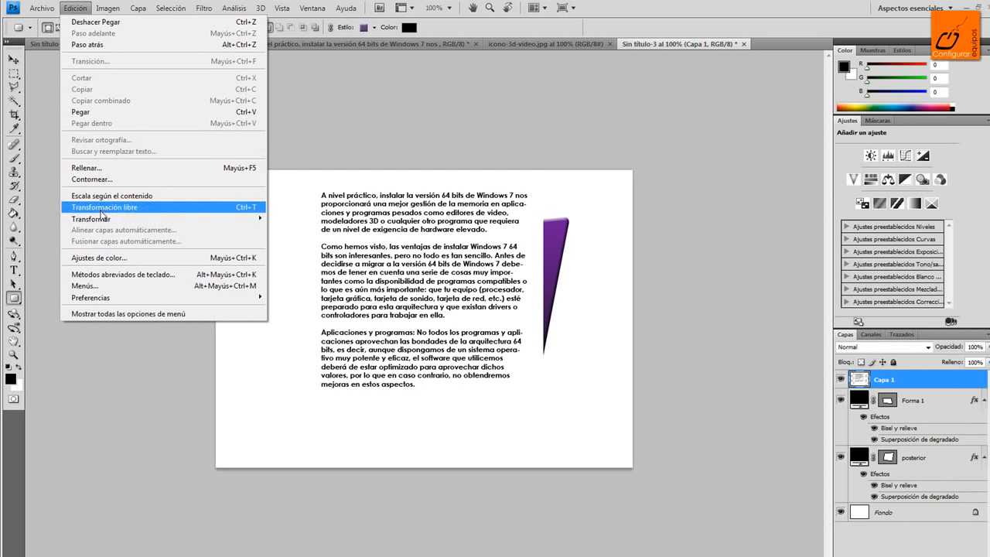
{"action": "left_click", "coordinate": [104, 207]}
{"action": "left_click_drag", "start_coordinate": [308, 168], "coordinate": [385, 327]}
{"action": "left_click_drag", "start_coordinate": [478, 345], "coordinate": [473, 269]}
{"action": "left_click_drag", "start_coordinate": [410, 207], "coordinate": [337, 220]}
{"action": "left_click_drag", "start_coordinate": [453, 277], "coordinate": [446, 270]}
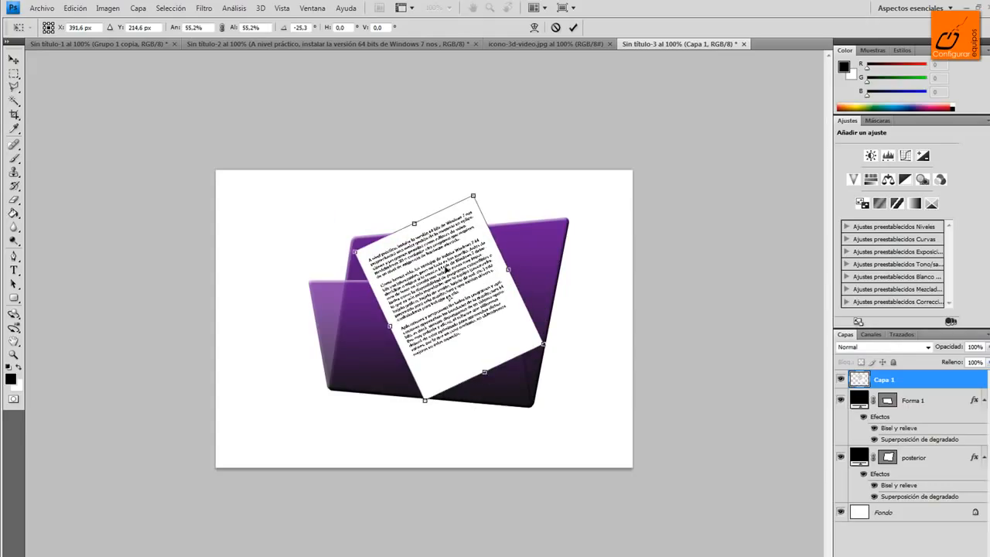
{"action": "key", "text": "u"}
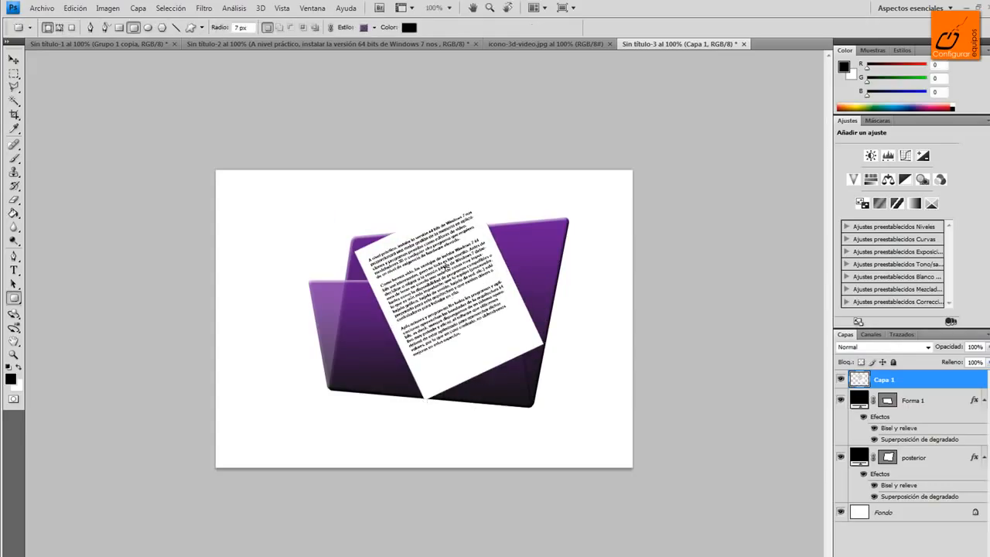
{"action": "left_click", "coordinate": [84, 45]}
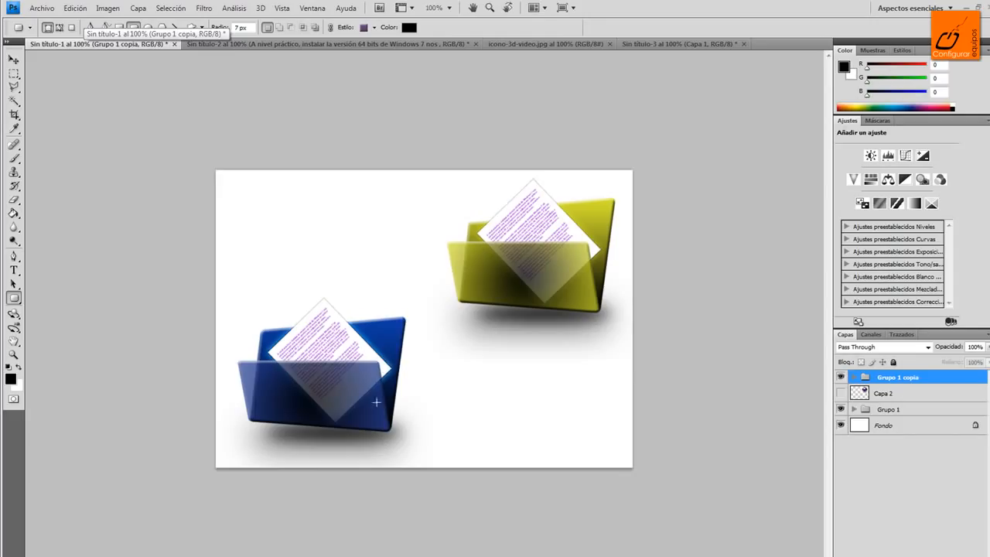
- Move the page layer Capa 1 in Sin título-3 between the Forma 1 and posterior layers
{"action": "left_click", "coordinate": [661, 45]}
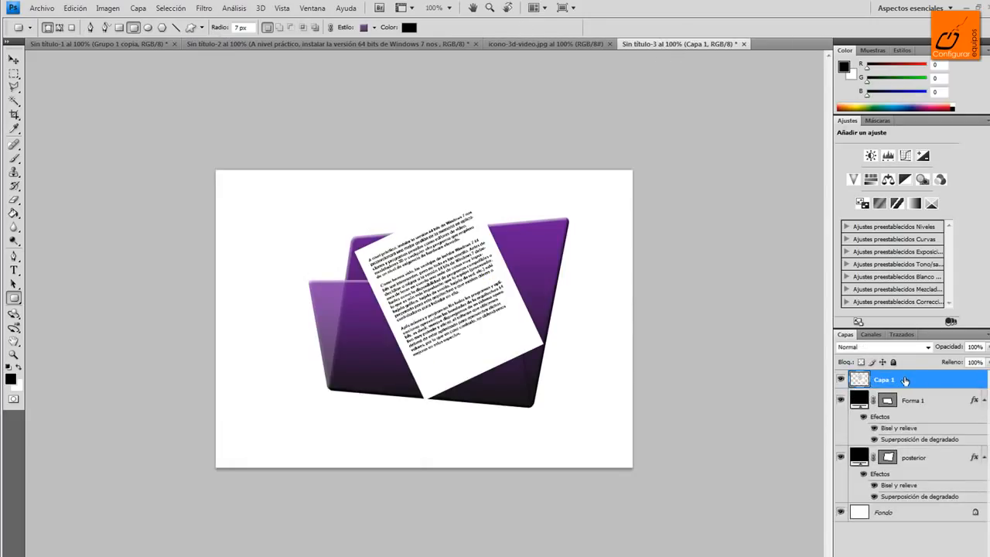
{"action": "left_click_drag", "start_coordinate": [905, 381], "coordinate": [912, 442]}
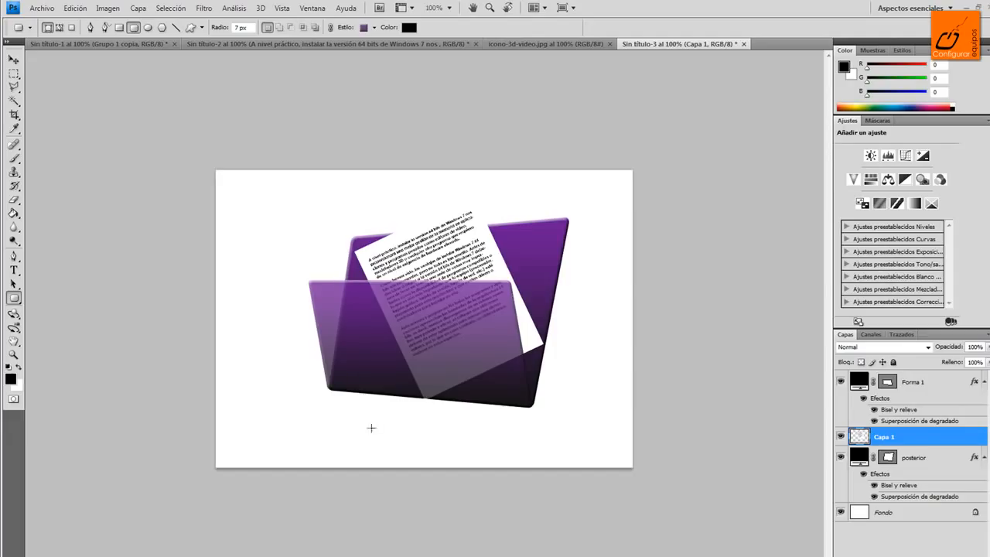
- Select Forma 1, Capa 1 and posterior together and scale the whole folder down to about three quarters of its size
{"action": "left_click", "coordinate": [910, 384], "text": "ctrl"}
{"action": "left_click", "coordinate": [912, 461], "text": "ctrl"}
{"action": "key", "text": "ctrl+t"}
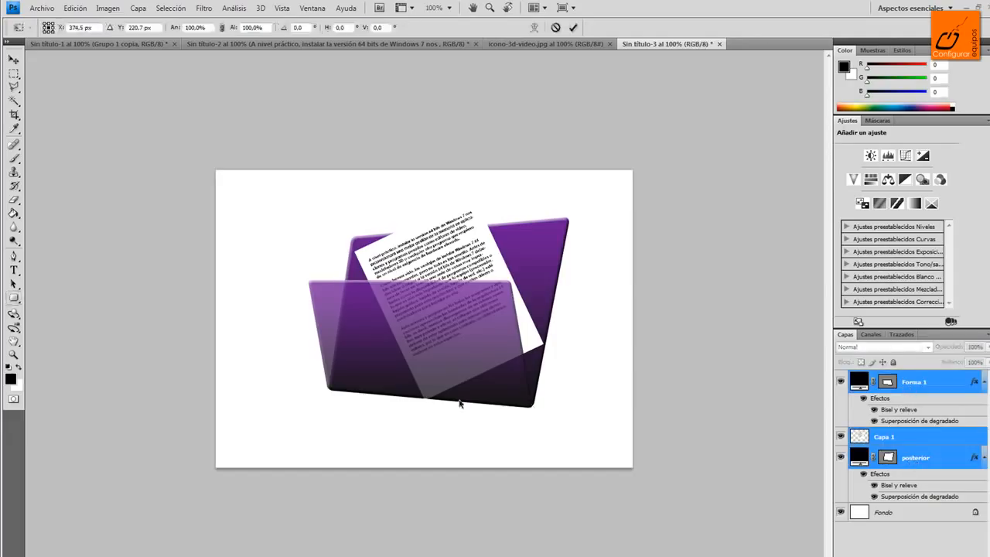
{"action": "left_click_drag", "start_coordinate": [570, 408], "coordinate": [506, 357]}
{"action": "key", "text": "Return"}
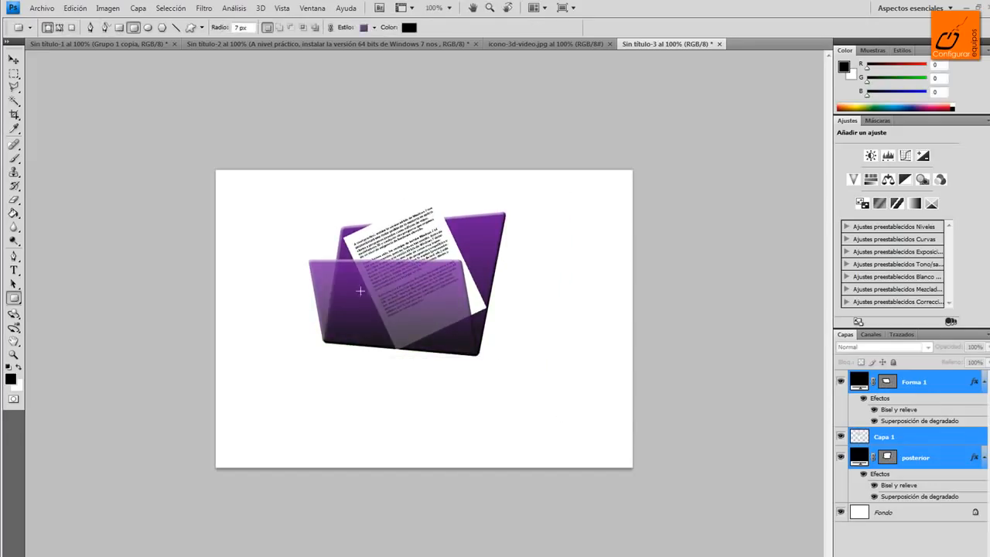
- Move the folder higher on the canvas to leave room for a shadow, comparing it with the finished folders in Sin título-1
{"action": "left_click", "coordinate": [14, 59]}
{"action": "left_click_drag", "start_coordinate": [385, 283], "coordinate": [401, 301]}
{"action": "left_click", "coordinate": [112, 44]}
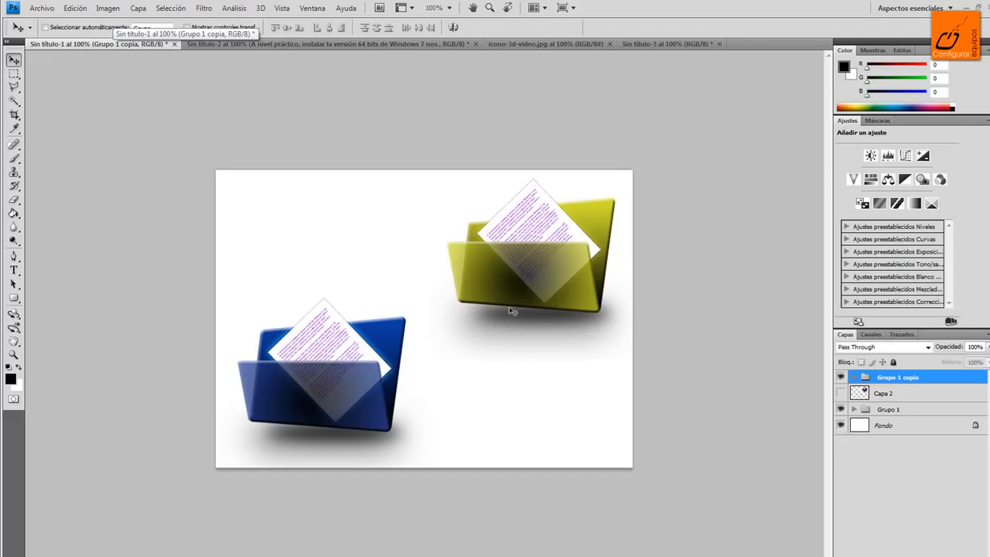
{"action": "left_click", "coordinate": [654, 44]}
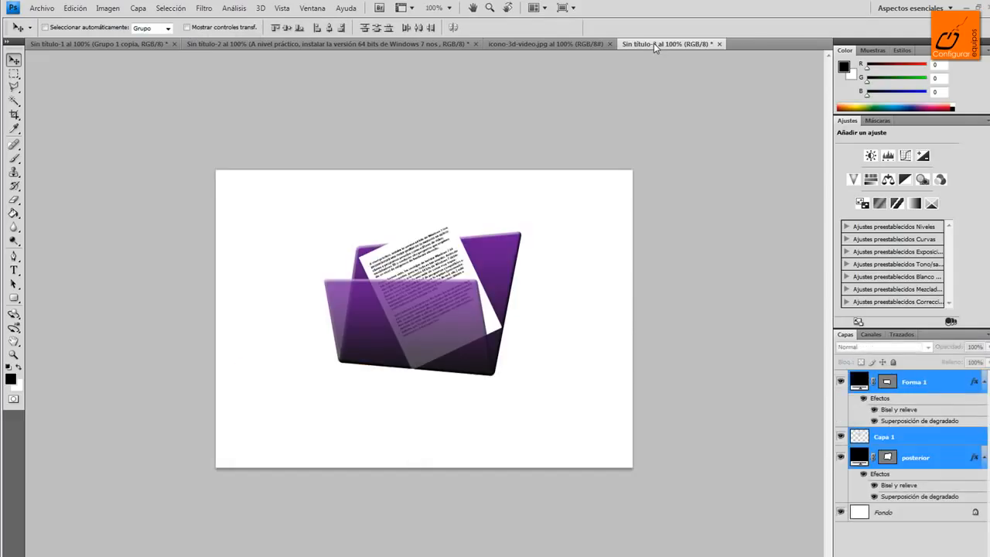
{"action": "left_click_drag", "start_coordinate": [447, 324], "coordinate": [449, 292]}
- Draw a wide, flat black ellipse with no layer style just below the folder, directly above the Fondo layer
{"action": "left_click", "coordinate": [13, 298]}
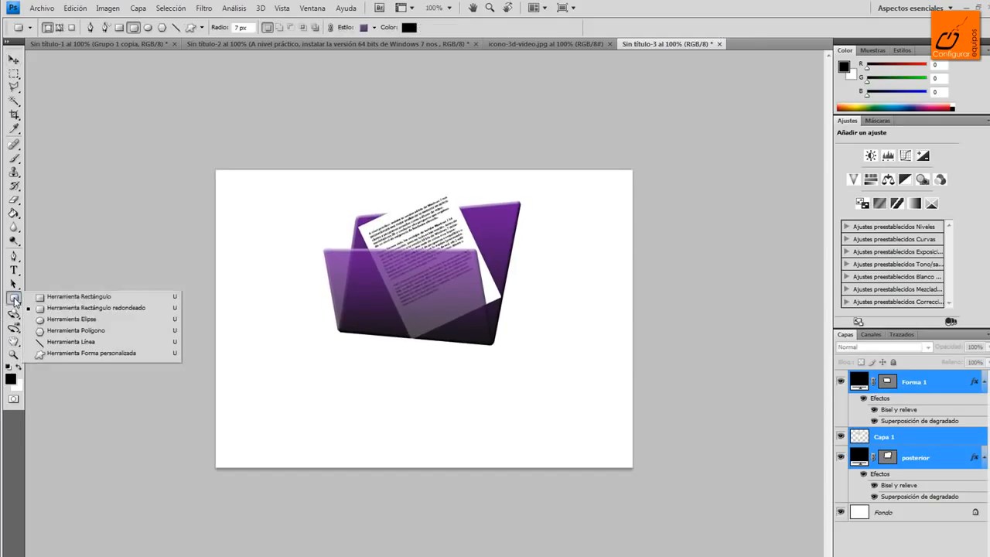
{"action": "left_click", "coordinate": [62, 318]}
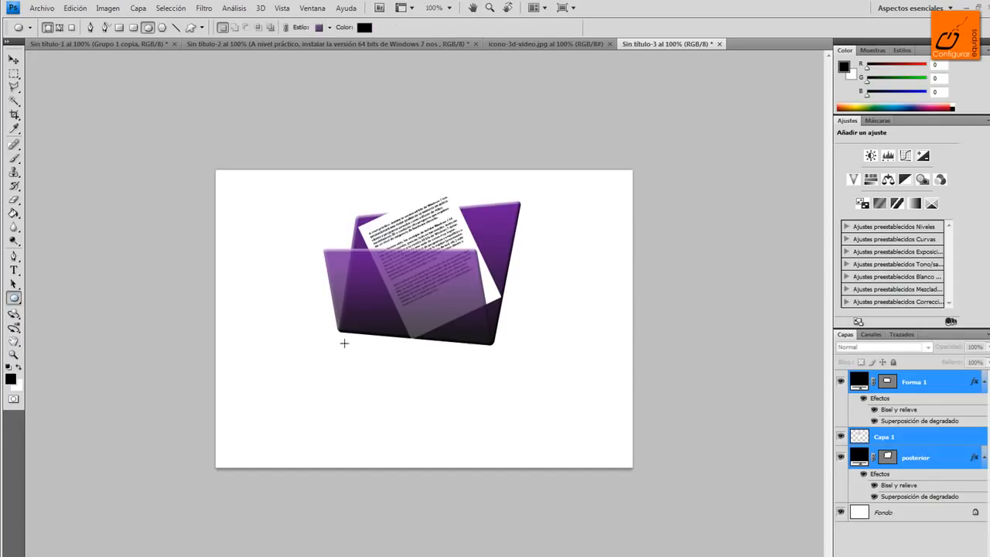
{"action": "left_click", "coordinate": [330, 27]}
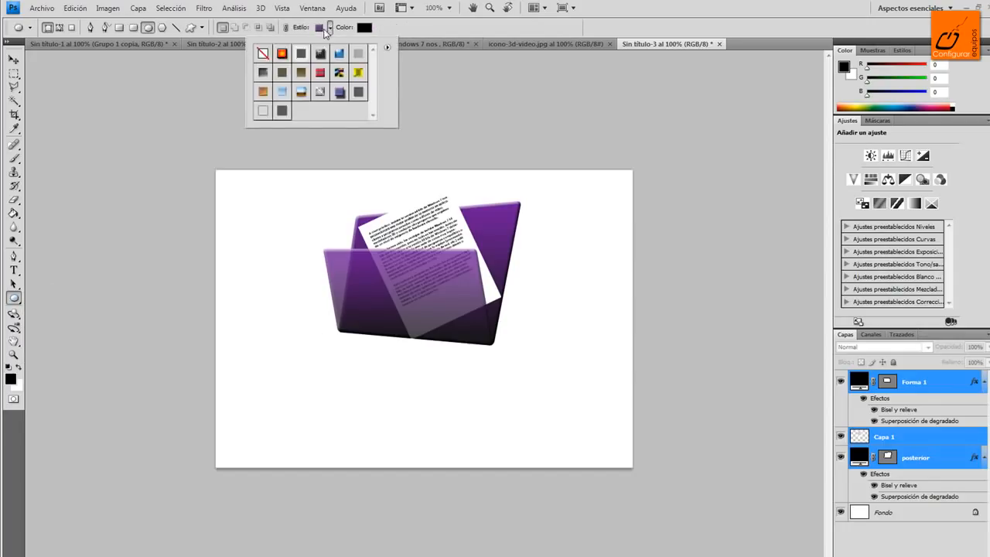
{"action": "left_click", "coordinate": [263, 53]}
{"action": "left_click", "coordinate": [401, 31]}
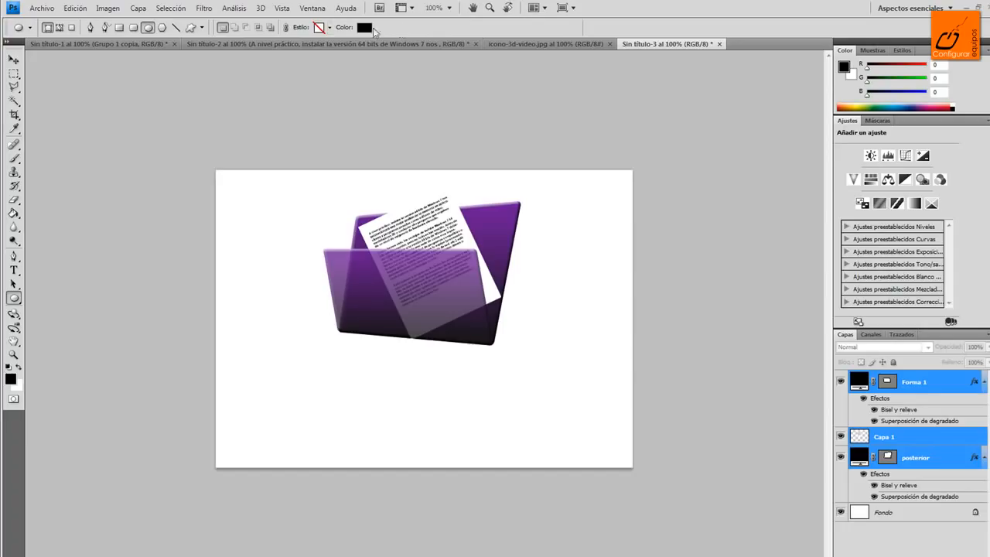
{"action": "left_click", "coordinate": [917, 514]}
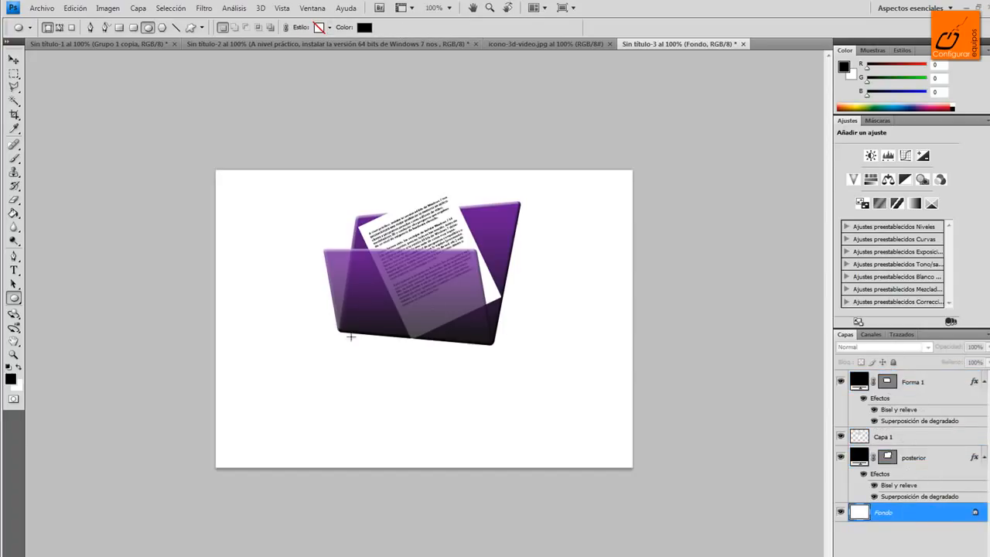
{"action": "left_click_drag", "start_coordinate": [338, 350], "coordinate": [522, 386]}
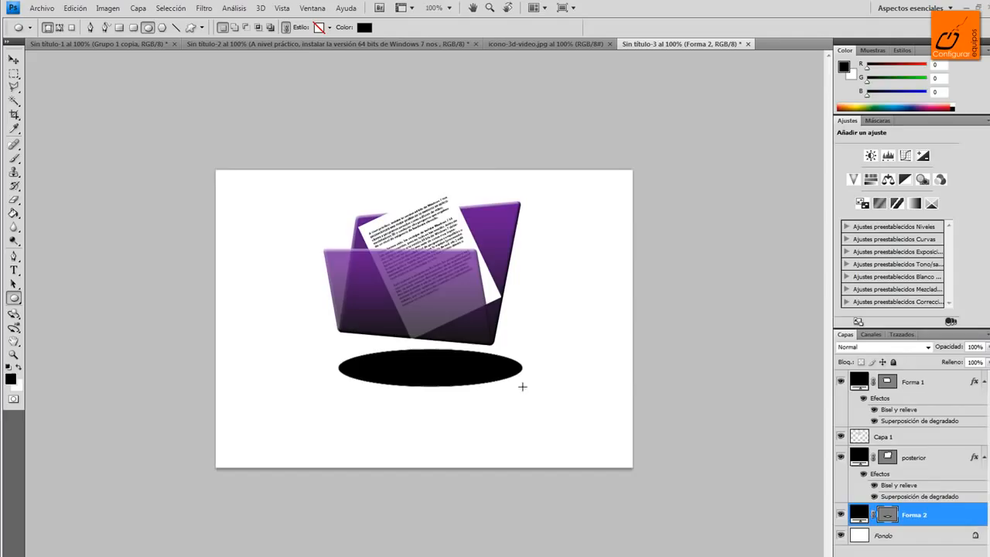
- Rasterize the Forma 2 ellipse and apply a Gaussian Blur with a radius of 48.6 pixels
{"action": "left_click", "coordinate": [205, 9]}
{"action": "mouse_move", "coordinate": [232, 120]}
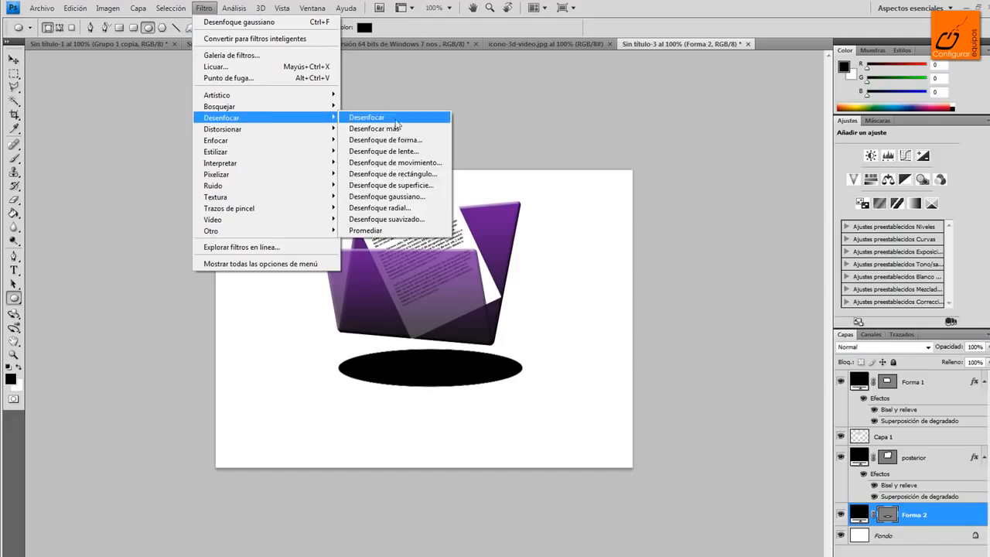
{"action": "left_click", "coordinate": [385, 197]}
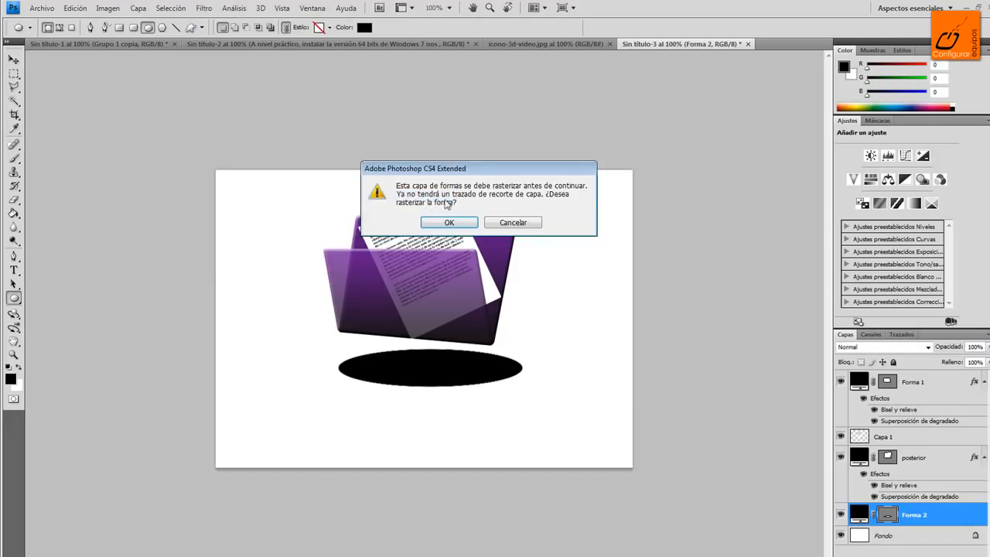
{"action": "left_click", "coordinate": [448, 222]}
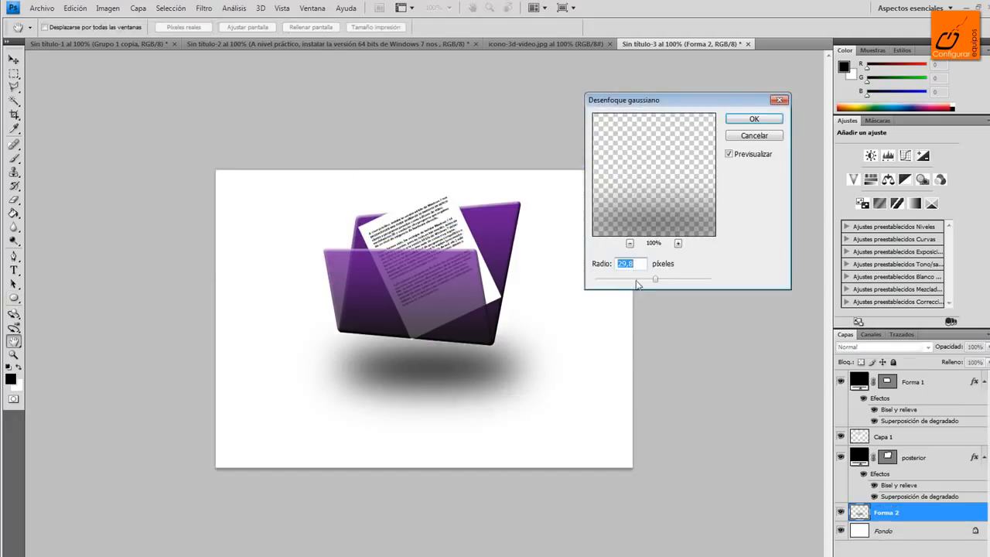
{"action": "left_click_drag", "start_coordinate": [655, 282], "coordinate": [669, 282]}
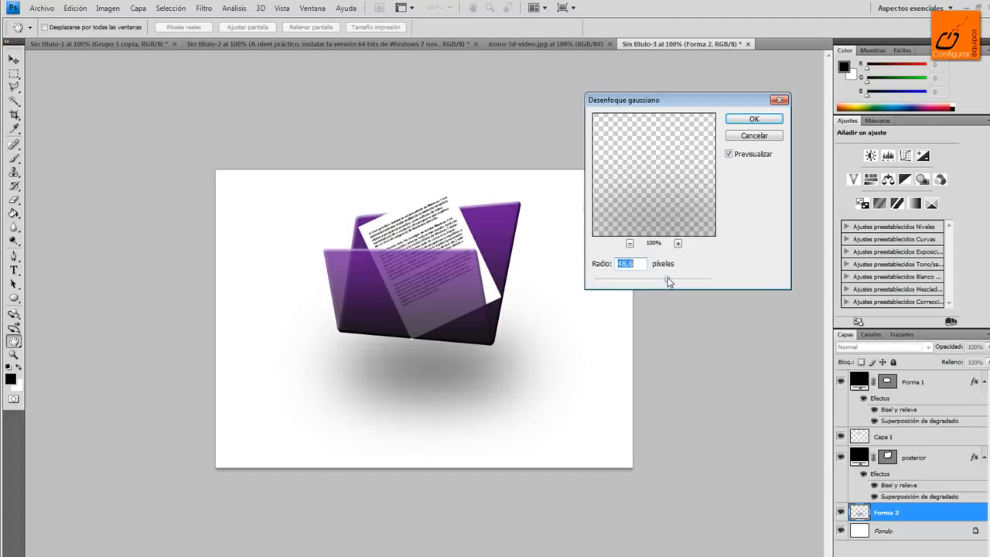
{"action": "left_click", "coordinate": [740, 119]}
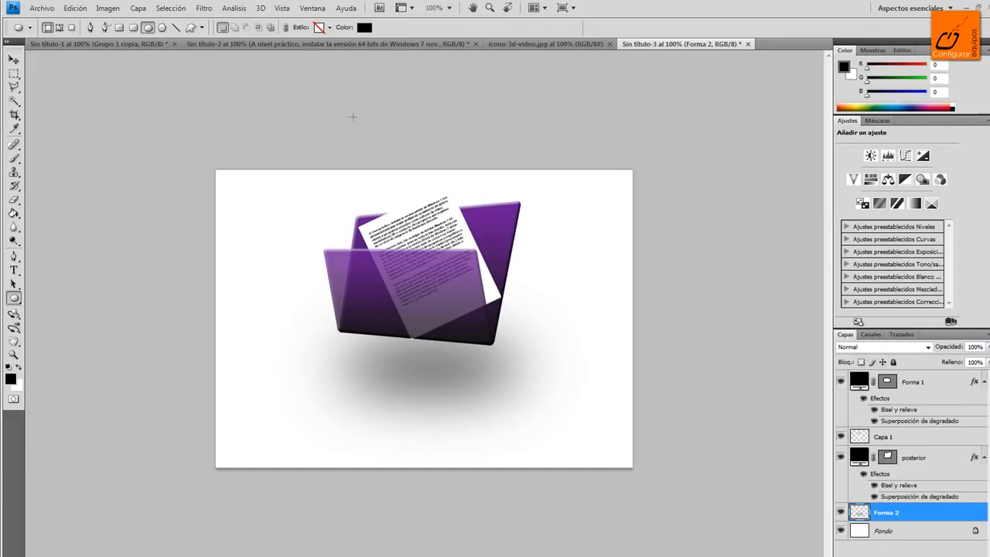
- Scale the blurred Forma 2 shadow to 84.9% width and 67.0% height and position it close under the folder
{"action": "left_click", "coordinate": [14, 59]}
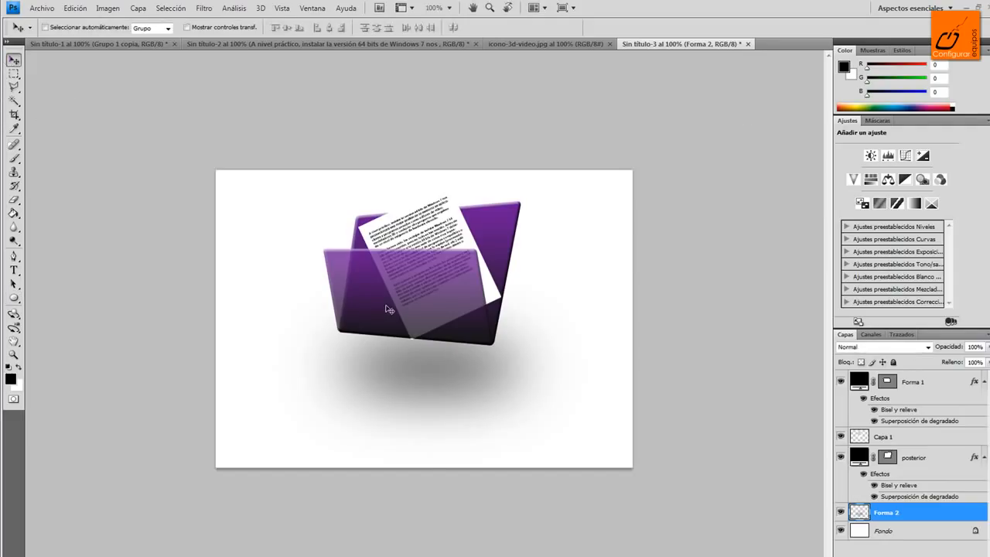
{"action": "key", "text": "ctrl+t"}
{"action": "left_click_drag", "start_coordinate": [430, 466], "coordinate": [427, 423]}
{"action": "left_click_drag", "start_coordinate": [442, 380], "coordinate": [477, 388]}
{"action": "left_click_drag", "start_coordinate": [302, 428], "coordinate": [347, 407]}
{"action": "left_click_drag", "start_coordinate": [395, 359], "coordinate": [358, 369]}
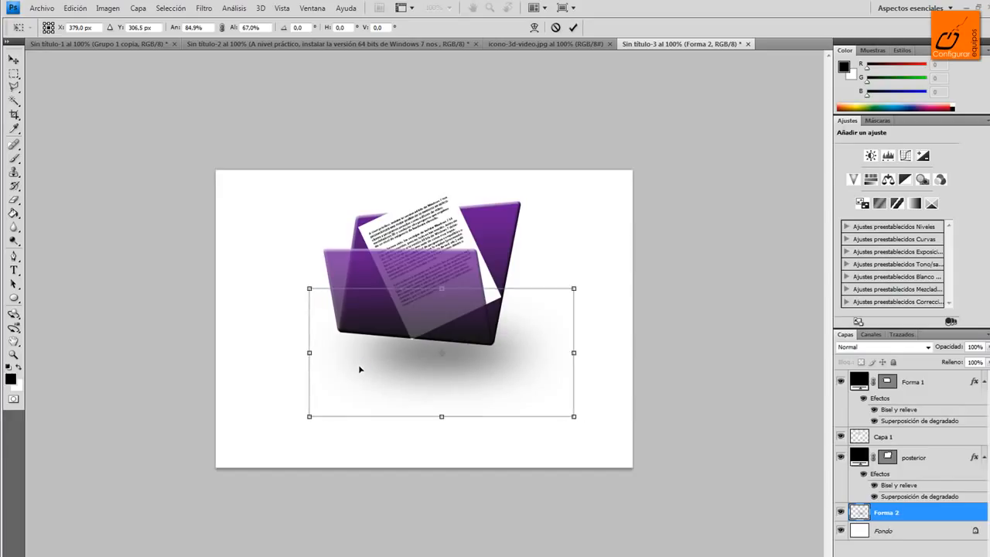
{"action": "key", "text": "Return"}
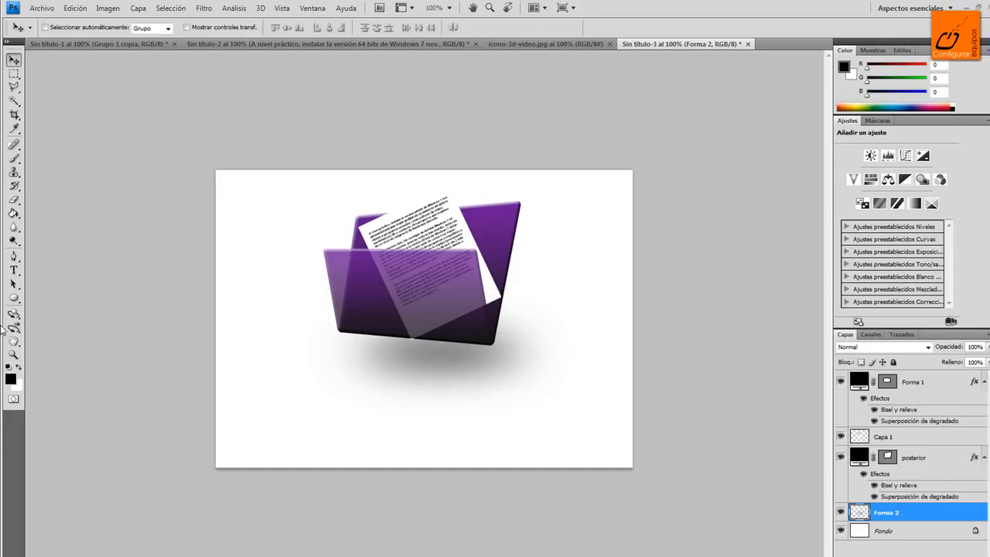
- Draw a smaller black ellipse under the folder's lower right corner, rasterize it and apply a Gaussian Blur of 28.0 pixels
{"action": "left_click", "coordinate": [14, 299]}
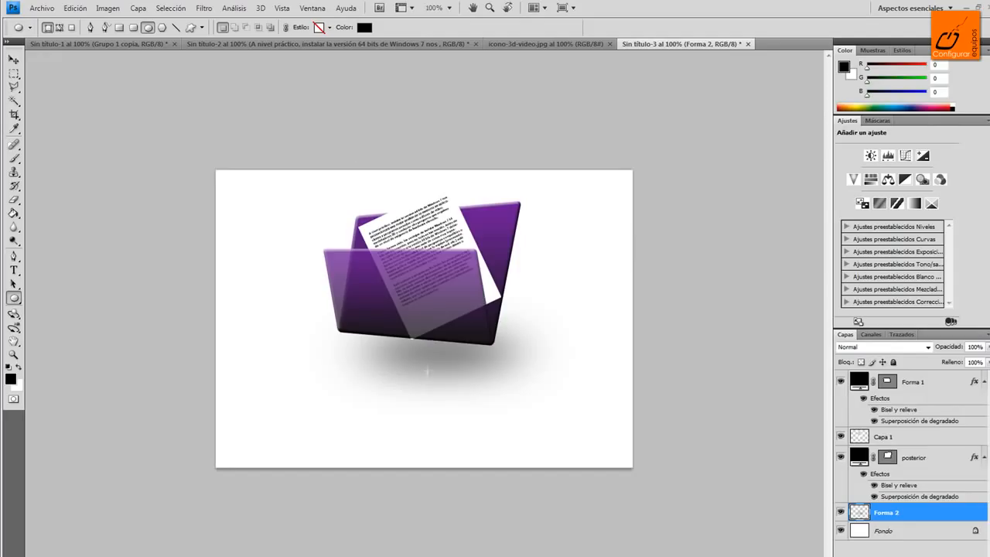
{"action": "left_click_drag", "start_coordinate": [420, 337], "coordinate": [503, 358]}
{"action": "left_click", "coordinate": [204, 8]}
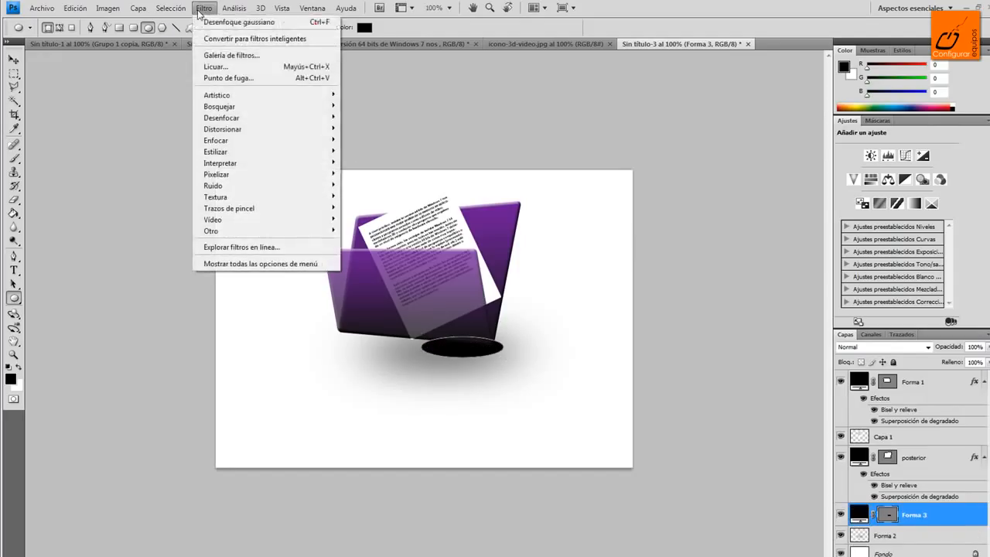
{"action": "mouse_move", "coordinate": [246, 117]}
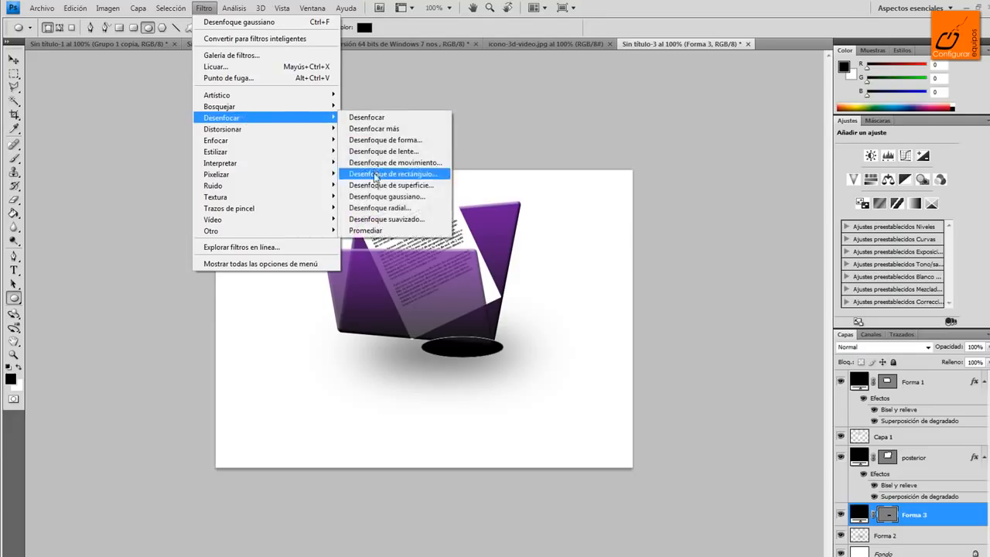
{"action": "left_click", "coordinate": [375, 195]}
{"action": "left_click", "coordinate": [449, 222]}
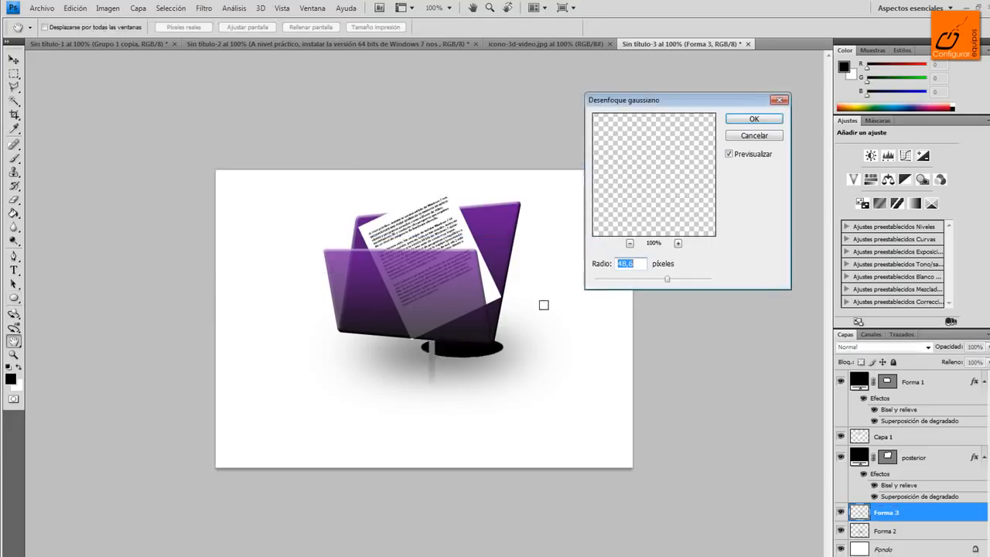
{"action": "left_click_drag", "start_coordinate": [669, 283], "coordinate": [655, 282]}
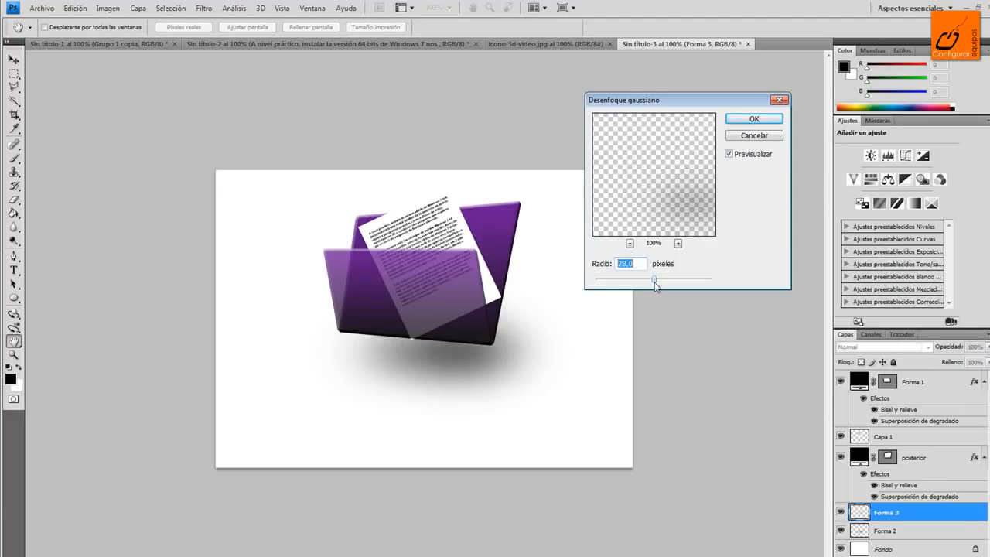
{"action": "left_click", "coordinate": [754, 119]}
- Scale down the blurred Forma 3 shadow beneath the folder's lower right corner
{"action": "key", "text": "ctrl+t"}
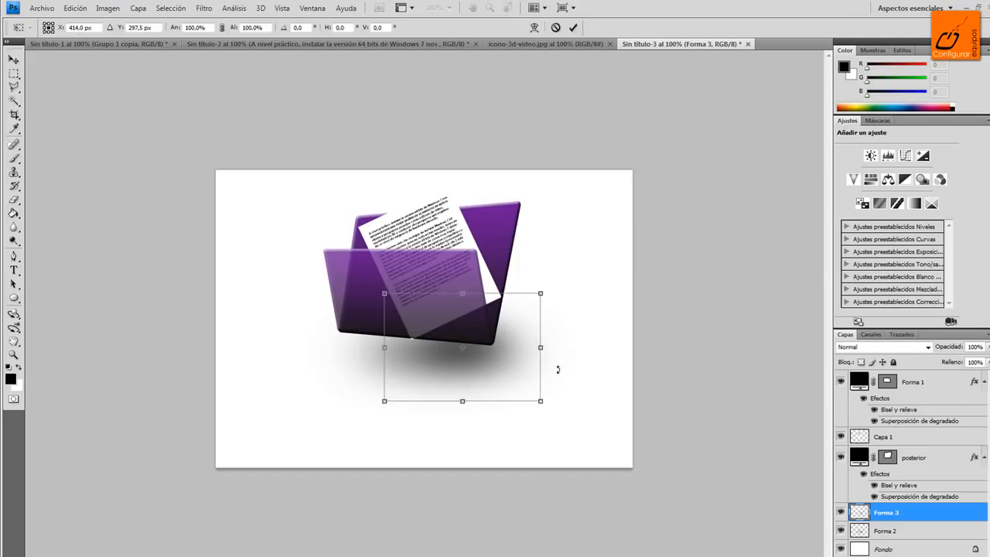
{"action": "left_click_drag", "start_coordinate": [542, 401], "coordinate": [483, 358]}
{"action": "key", "text": "u"}
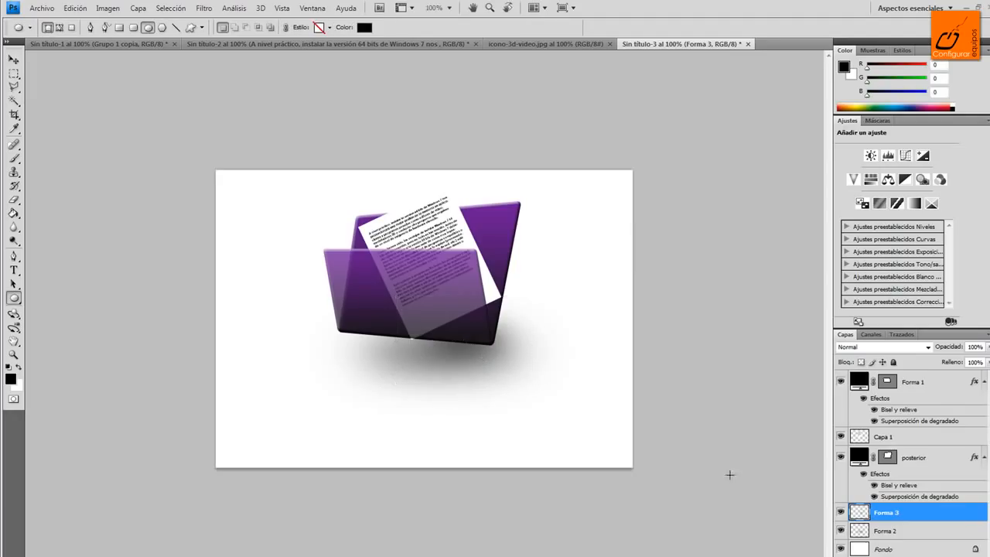